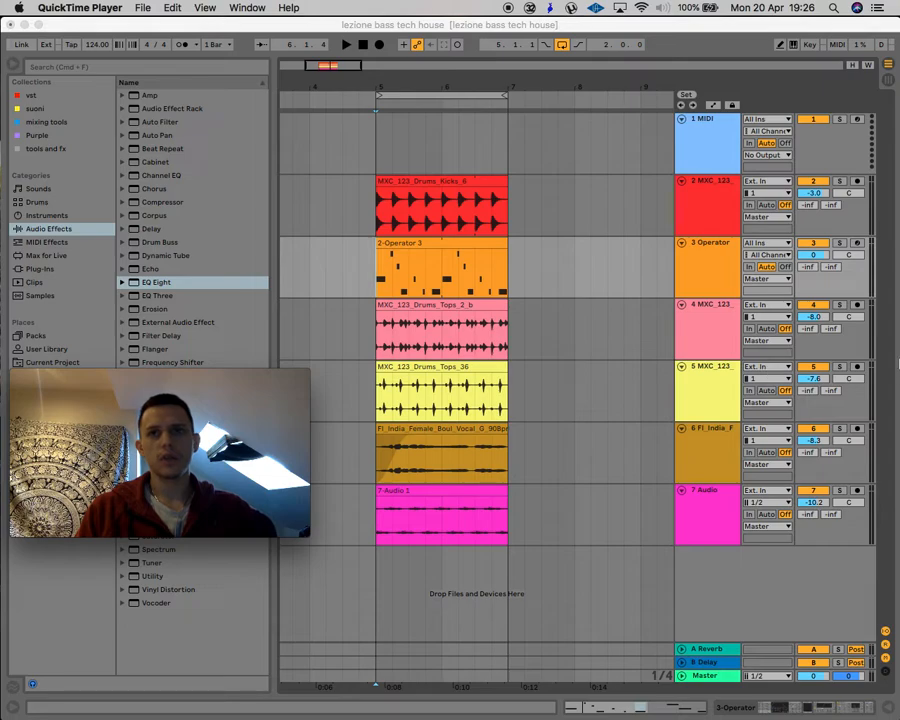
- Play the full arrangement loop from the beginning of bar 5
click(377, 349)
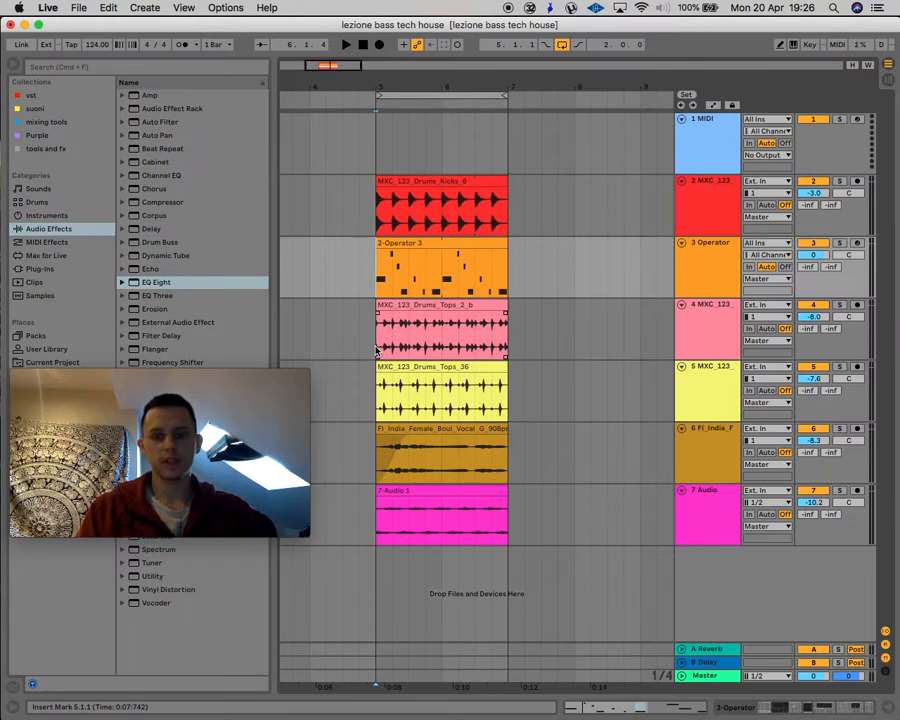
key(space)
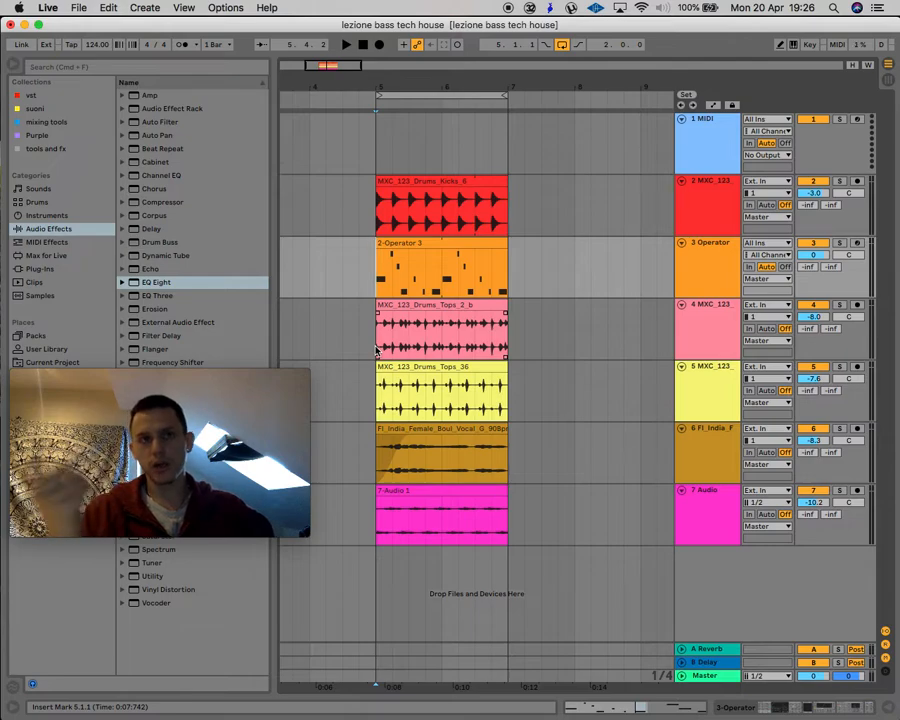
- Examine the device chain on the Operator bass track and the arrangement's other tracks, closing the device view at the end
click(709, 247)
double_click(709, 247)
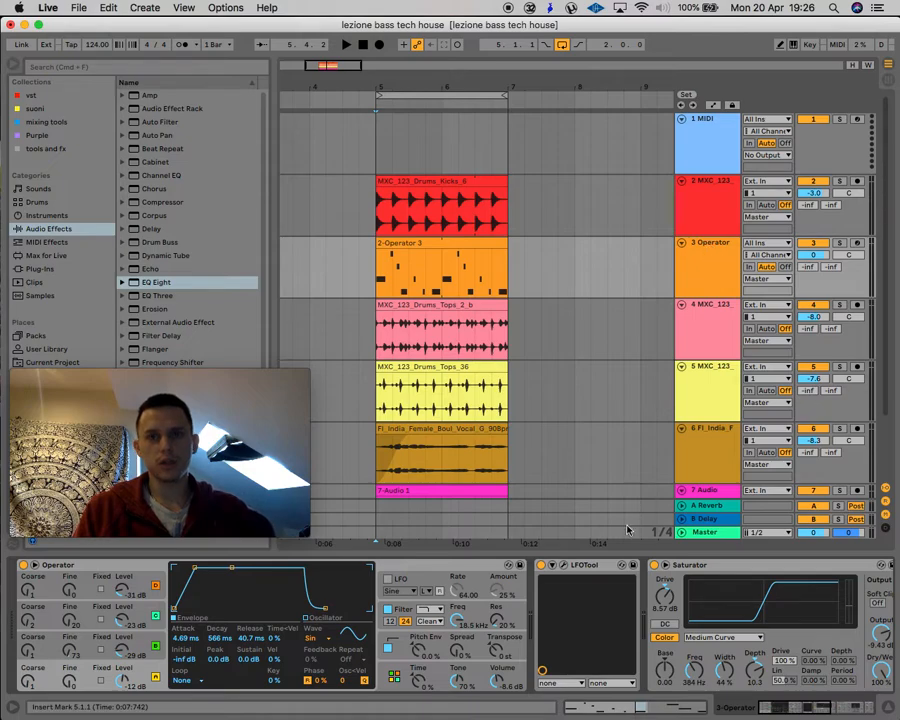
scroll(602, 587, right, 10)
scroll(602, 588, left, 10)
scroll(602, 587, right, 5)
scroll(602, 587, left, 5)
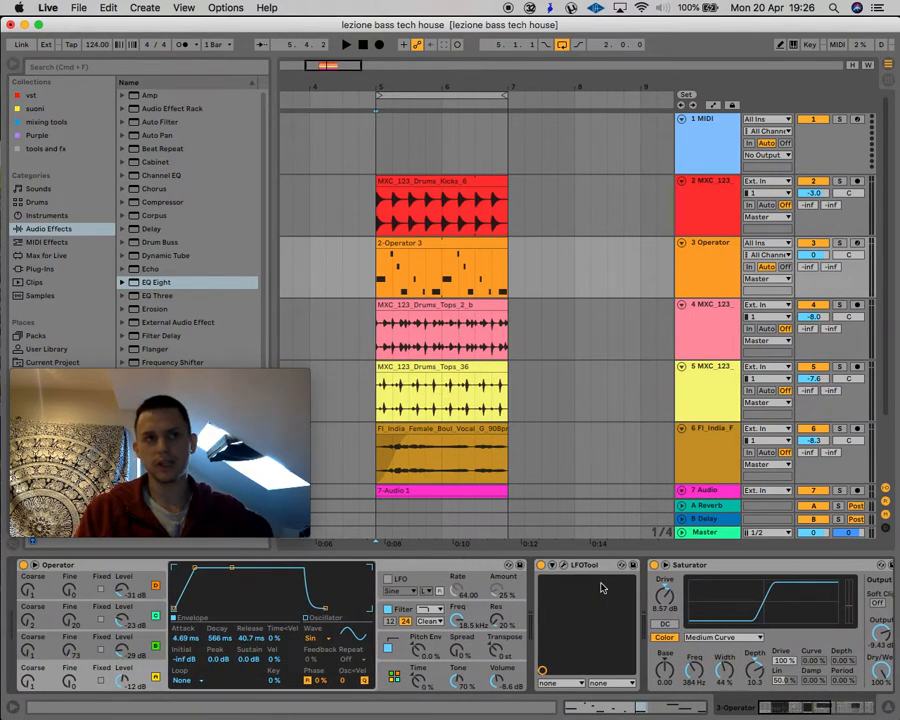
scroll(556, 657, right, 5)
scroll(556, 657, left, 5)
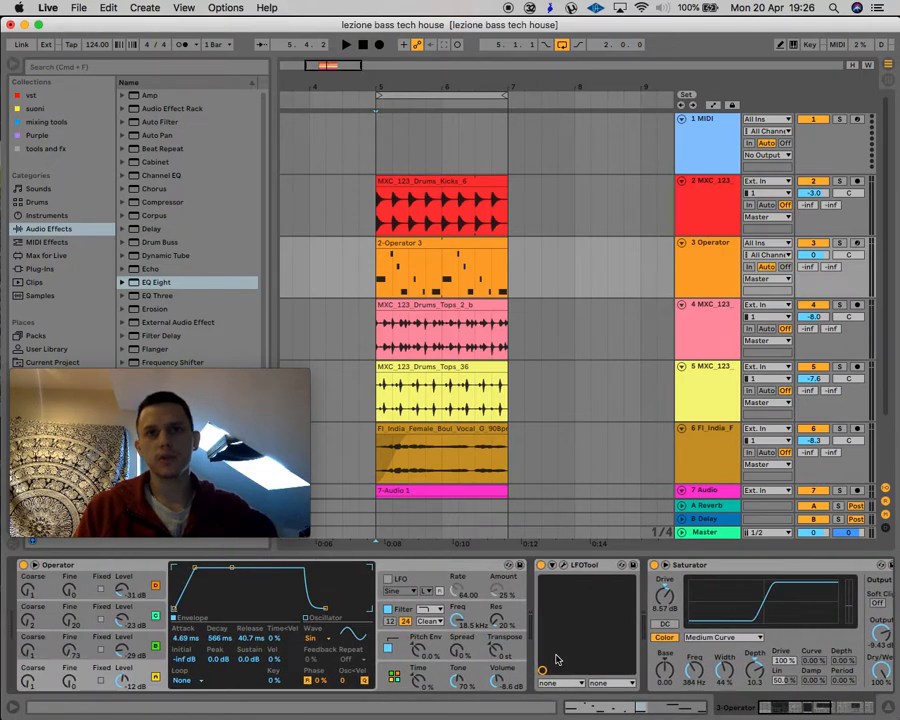
scroll(674, 367, down, 3)
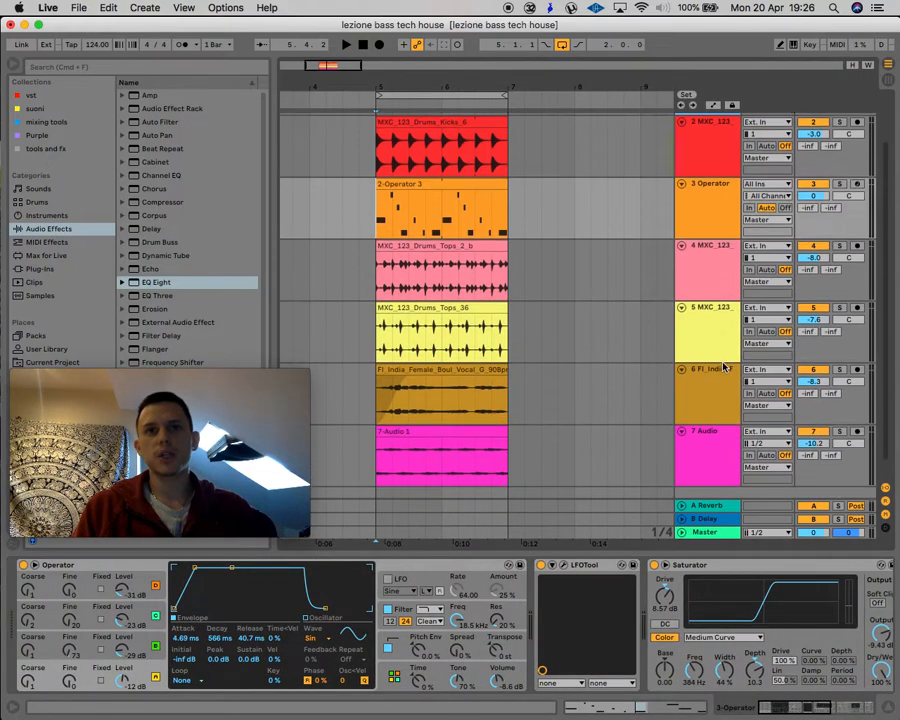
scroll(667, 360, up, 3)
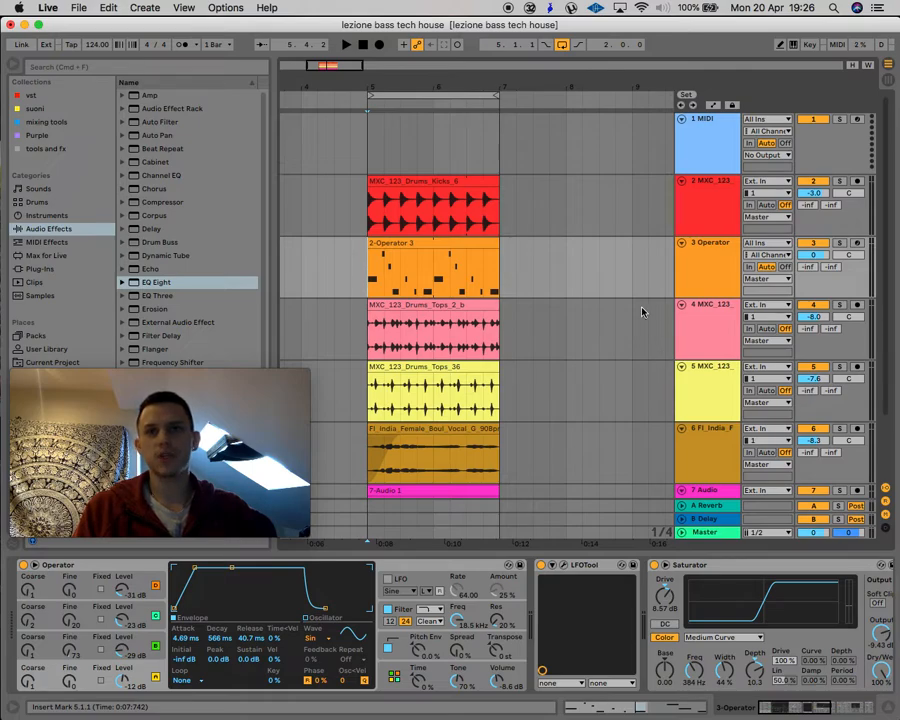
click(888, 710)
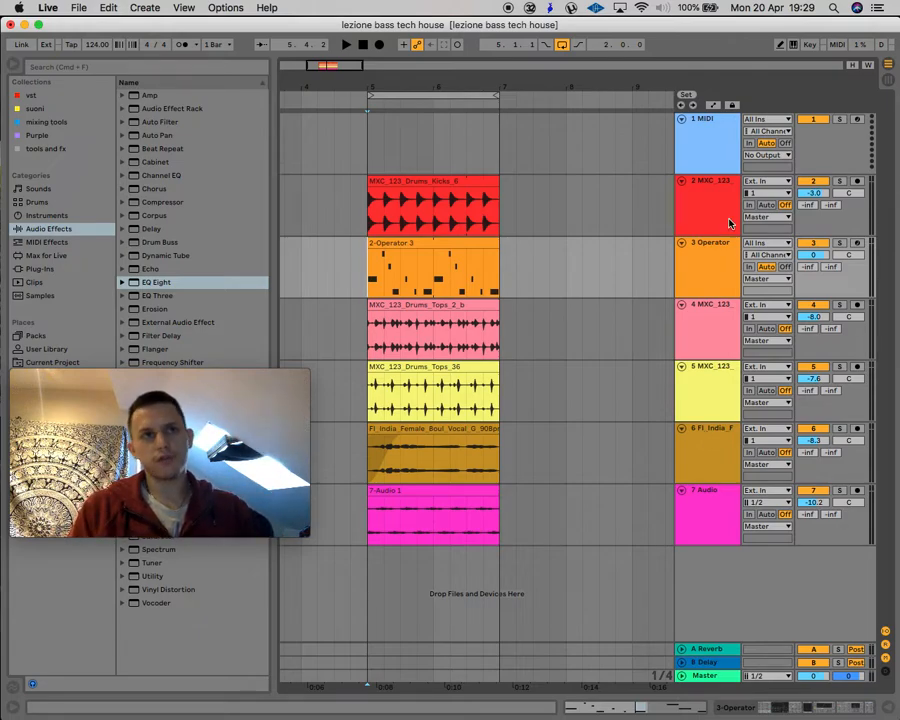
- Add an EQ Eight to the MXC_123_Drums_Kicks_6 track and solo that track
double_click(711, 189)
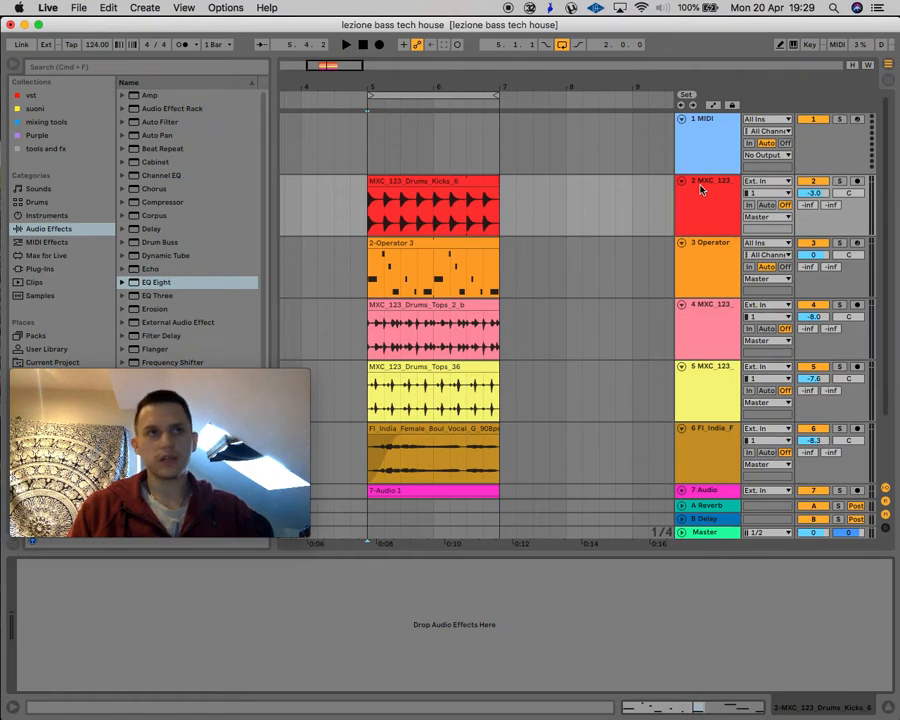
double_click(166, 287)
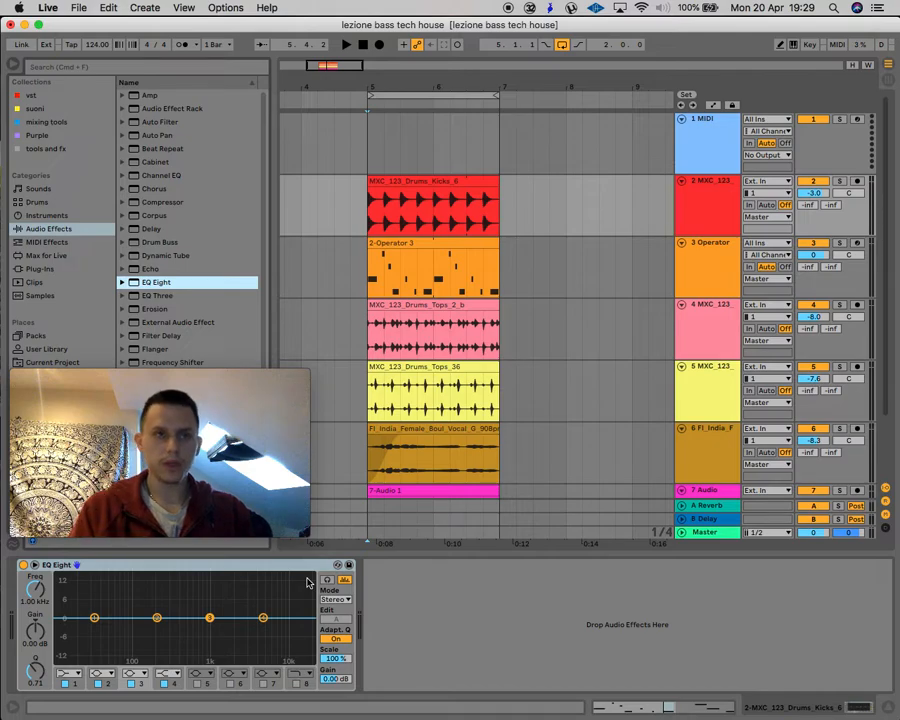
click(839, 181)
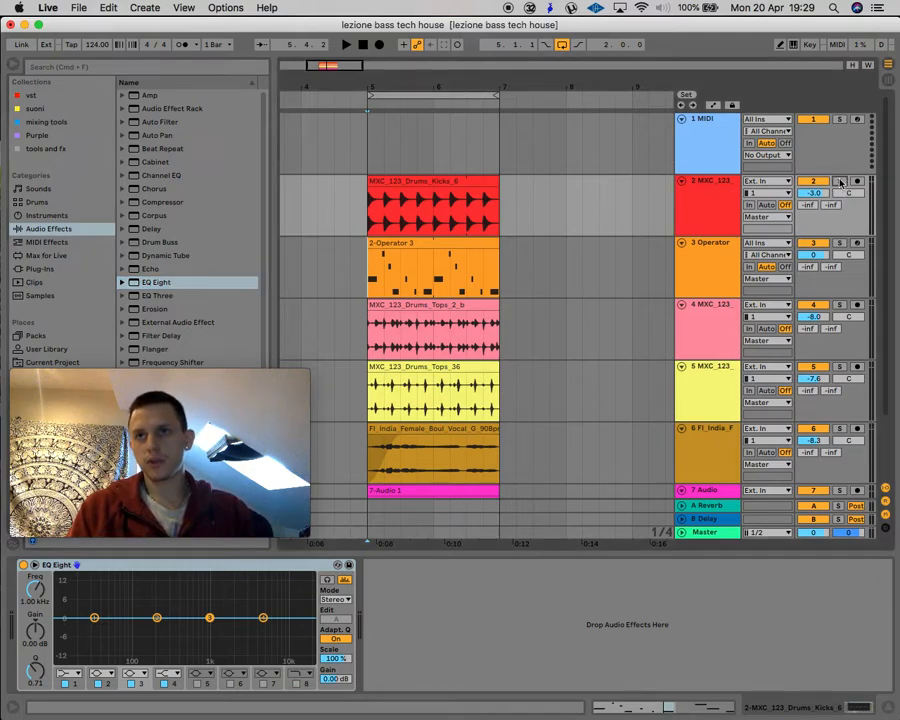
- Play the soloed kick in short passes and examine its spectrum in the EQ Eight
key(space)
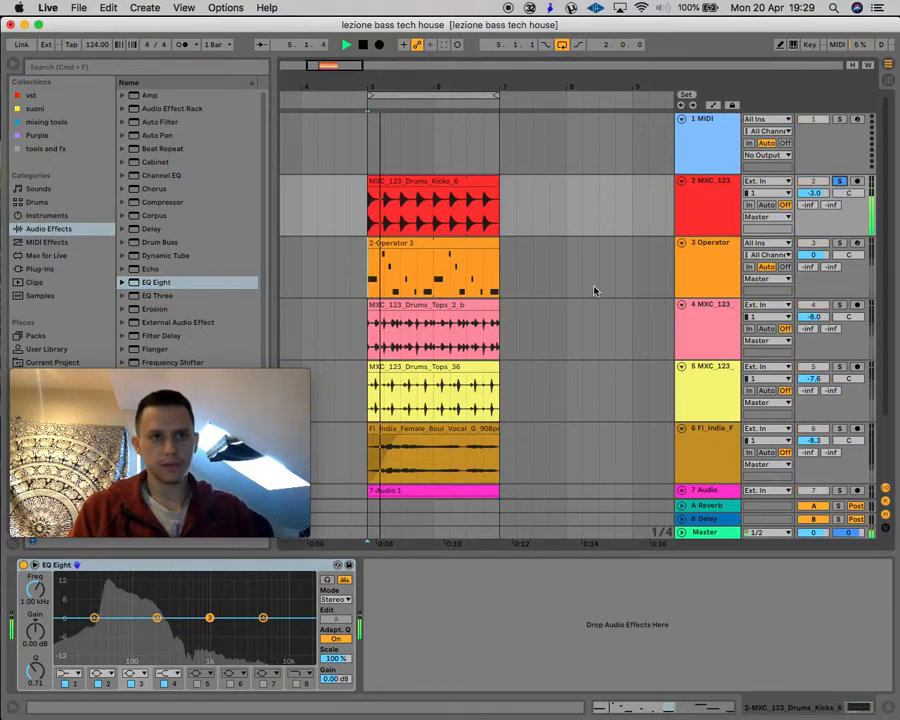
key(space)
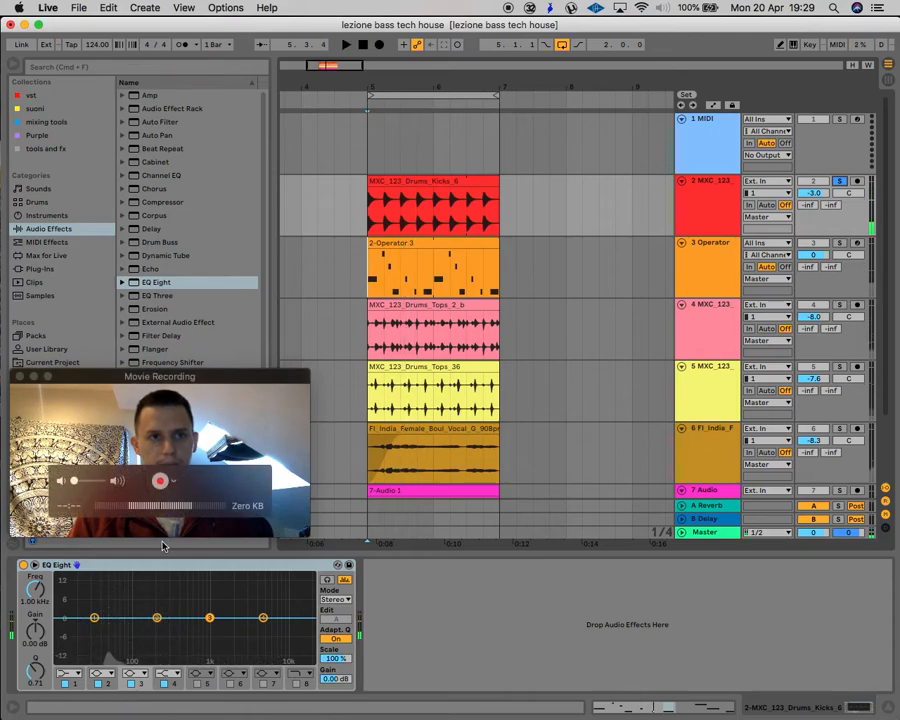
key(space)
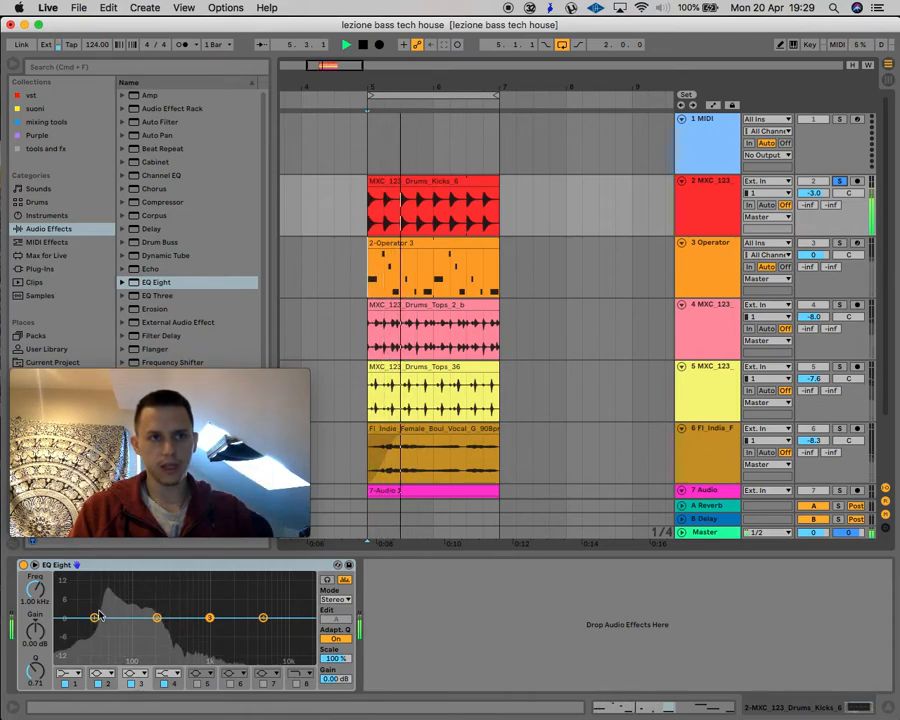
key(space)
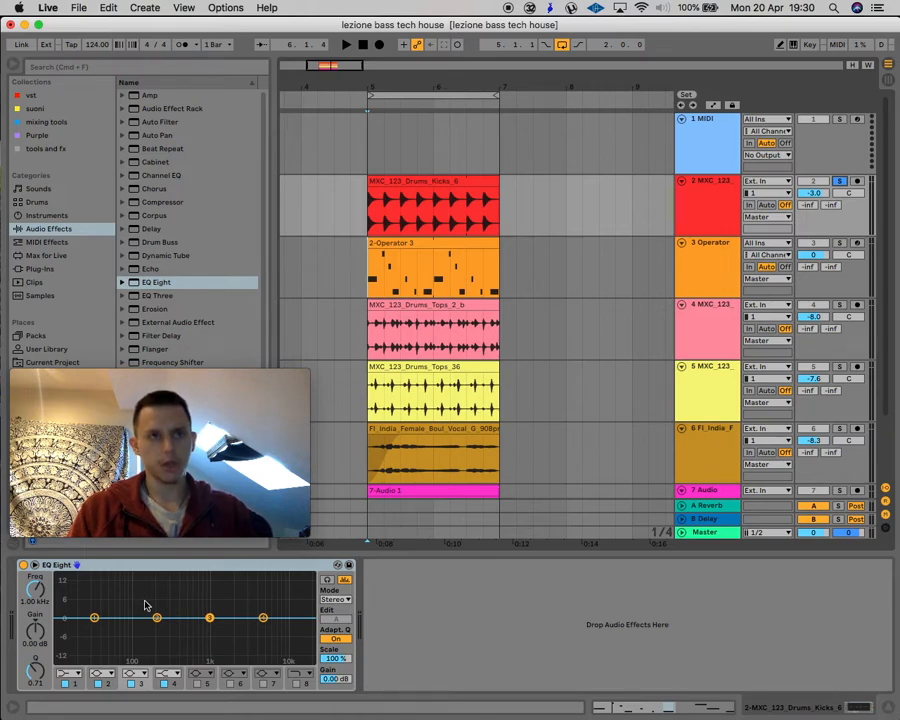
key(space)
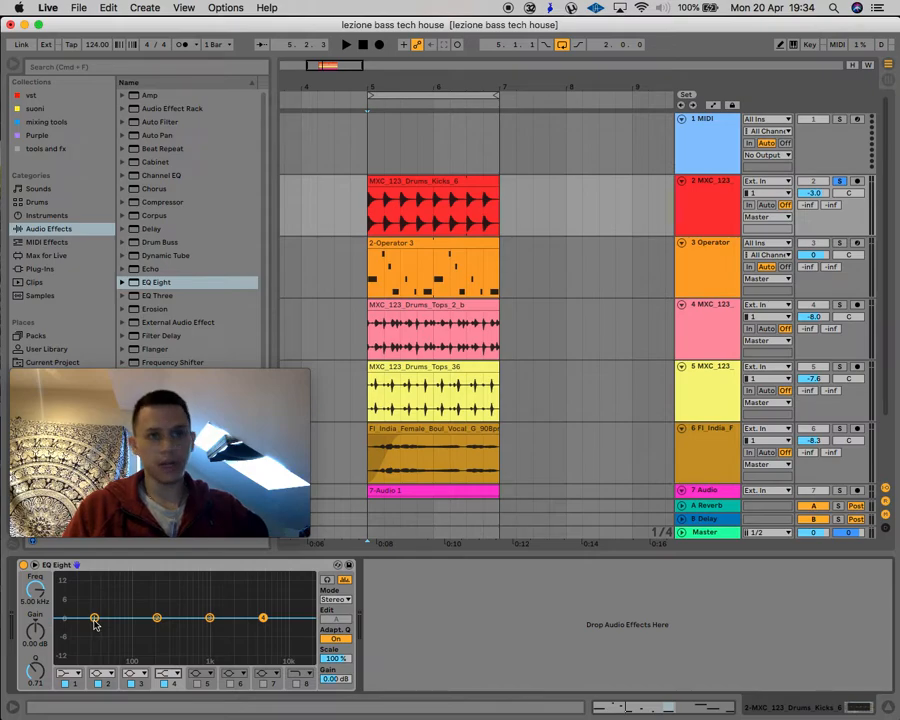
- Move EQ band 1 to about 25 Hz at 0.12 dB and boost band 2 by about 2.6 dB at 245 Hz
drag(94, 618, 91, 661)
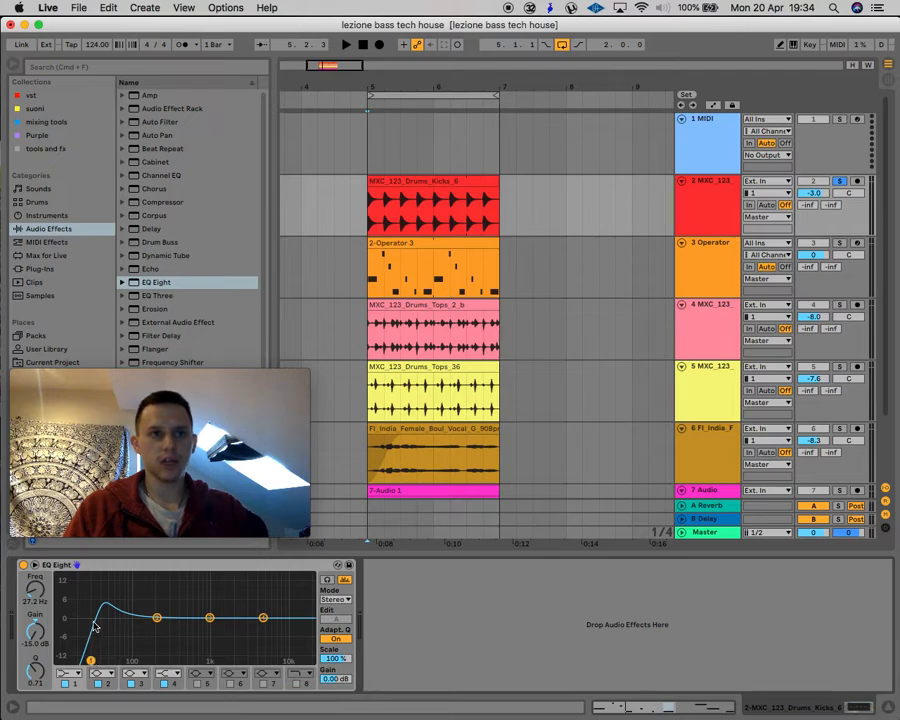
drag(89, 663, 88, 620)
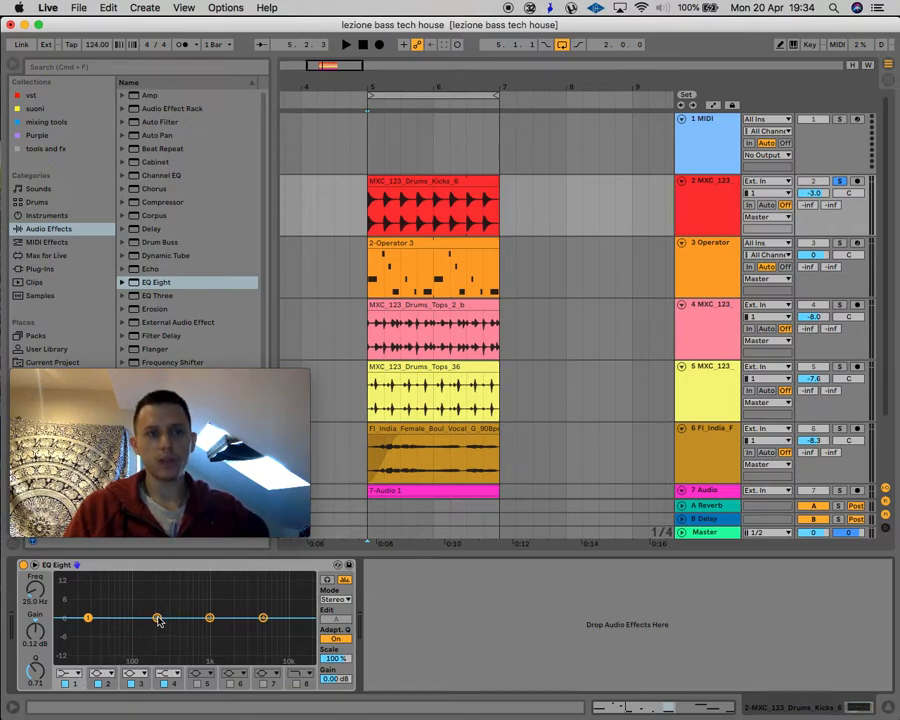
drag(157, 618, 164, 588)
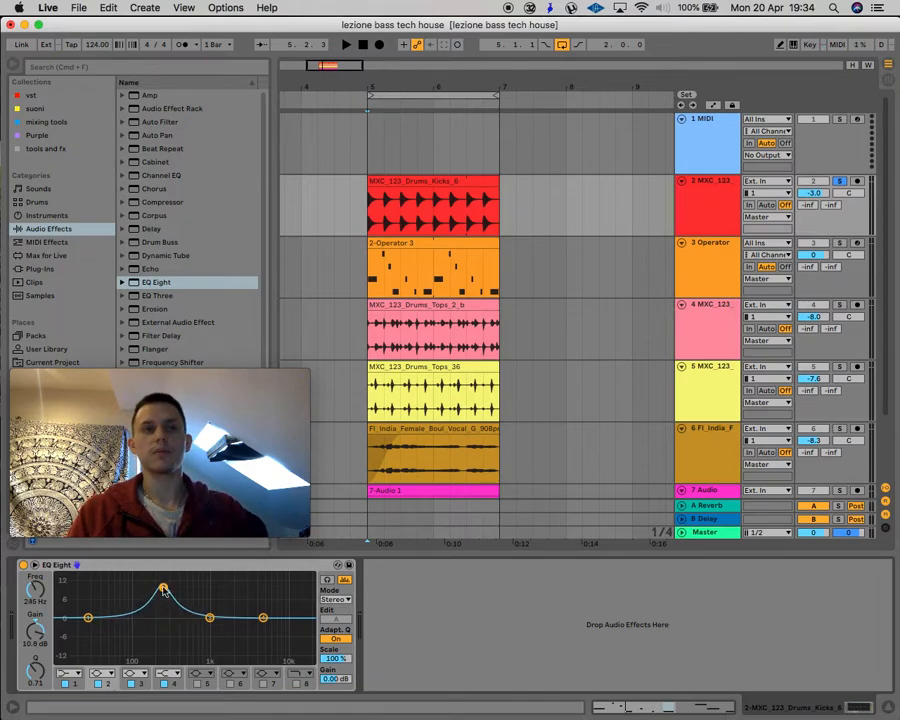
mouse_move(164, 590)
mouse_down()
mouse_move(161, 636)
mouse_move(161, 595)
mouse_move(162, 624)
mouse_move(163, 610)
mouse_up()
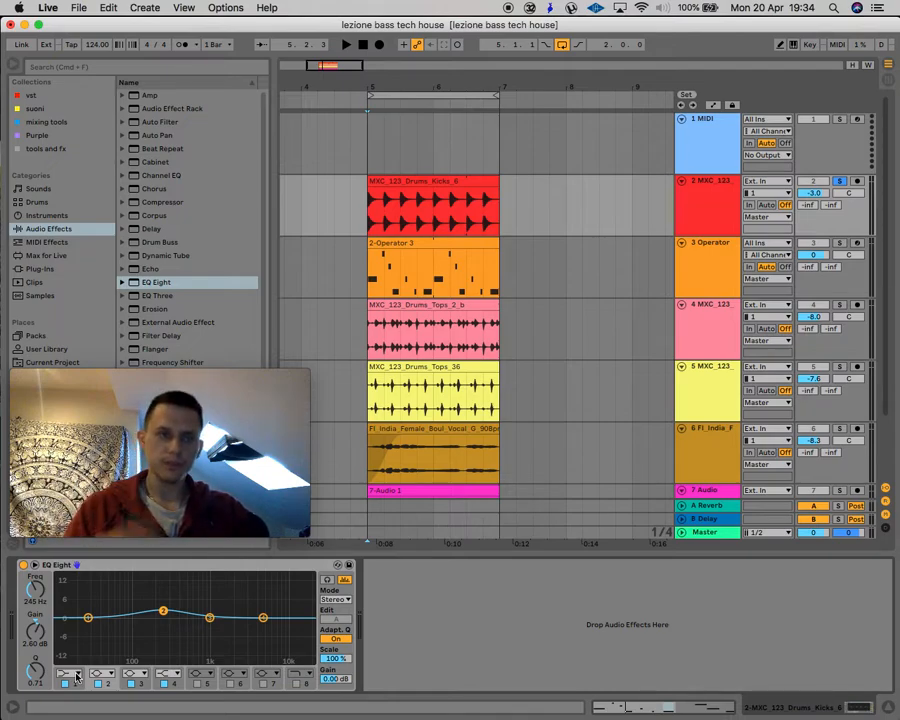
- Change EQ band 1 to a low cut filter and adjust it to about 23 Hz with a Q of 0.78 while auditioning the kick
click(77, 677)
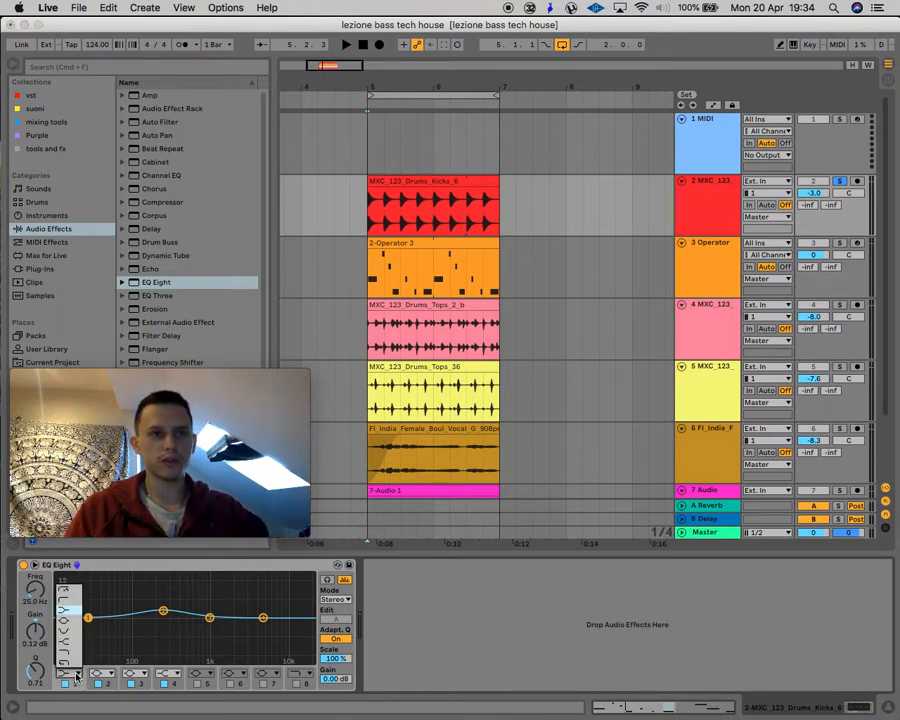
click(66, 607)
drag(90, 617, 91, 626)
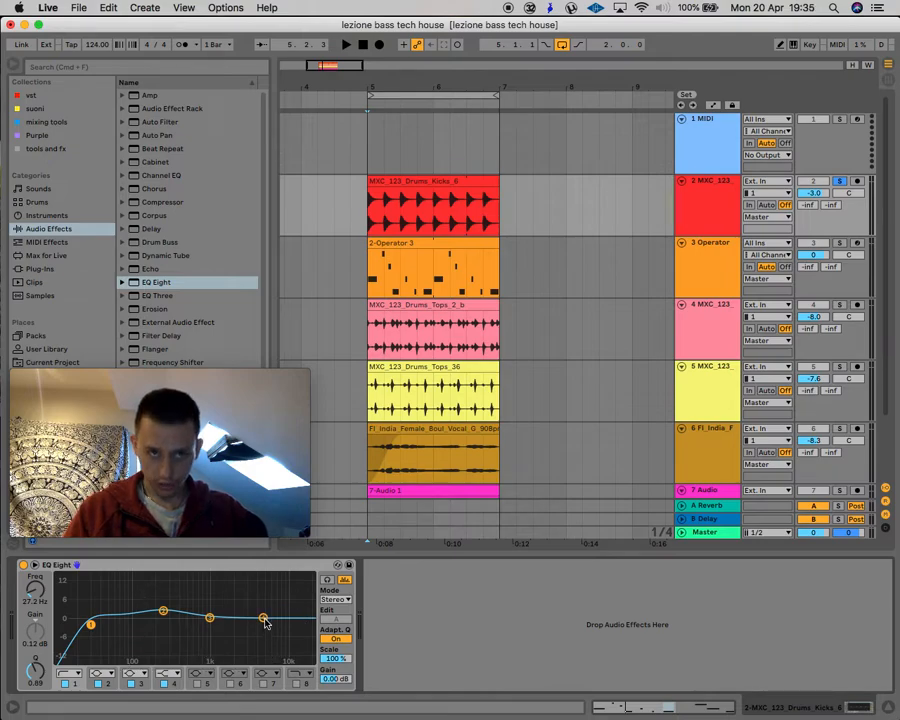
mouse_move(90, 625)
mouse_down()
mouse_move(192, 622)
mouse_move(79, 631)
mouse_up()
key(space)
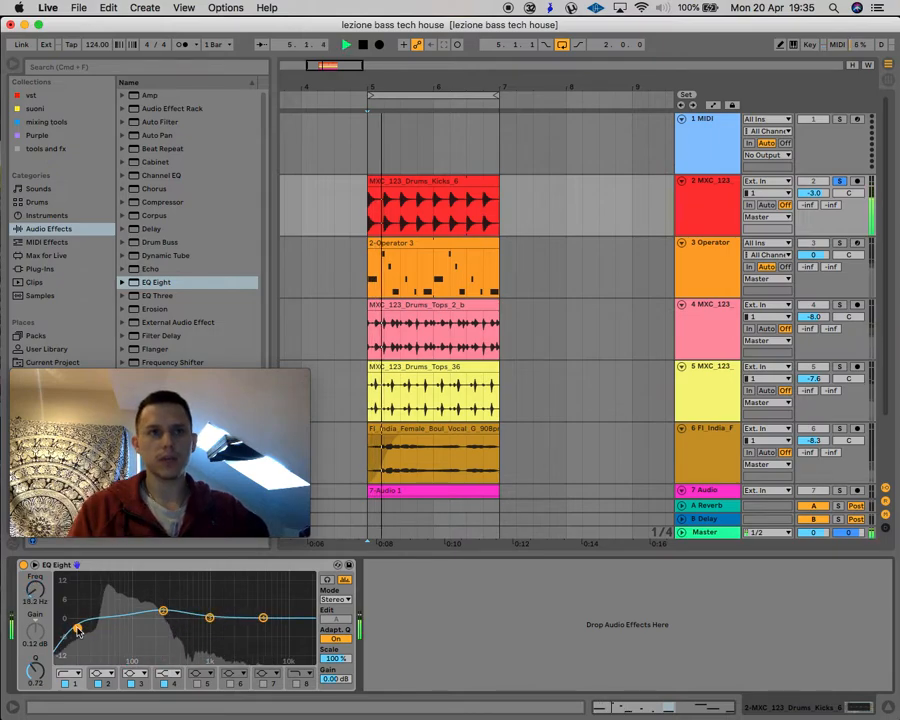
mouse_move(79, 631)
mouse_down()
mouse_move(130, 612)
mouse_move(244, 612)
mouse_move(86, 628)
mouse_up()
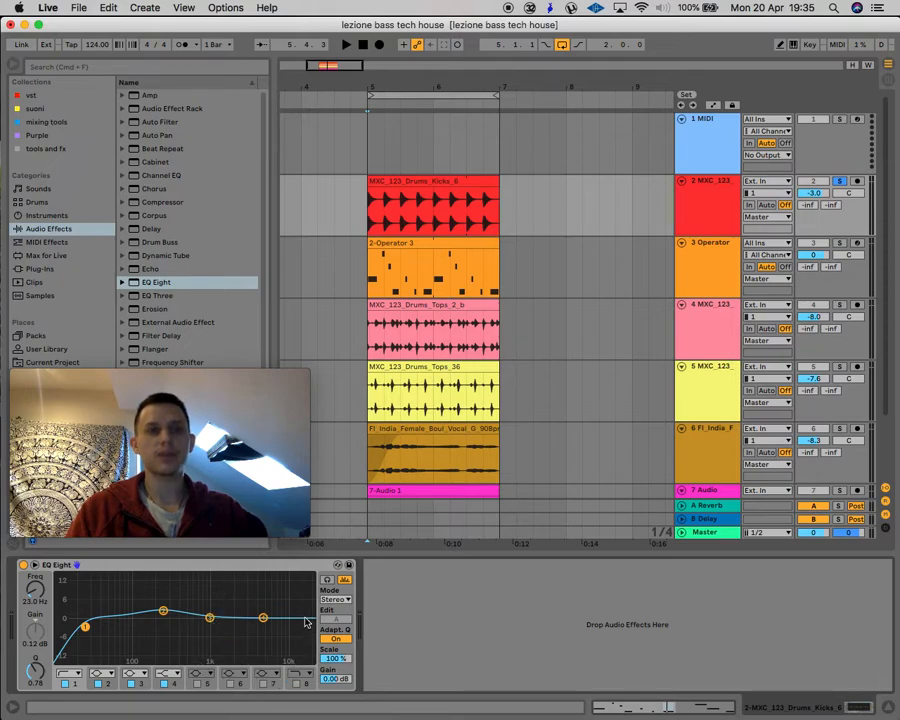
- With the kick playing, add a gentle band 3 boost just above 1 kHz and set band 1's low cut to about 26 Hz, Q 0.97
key(space)
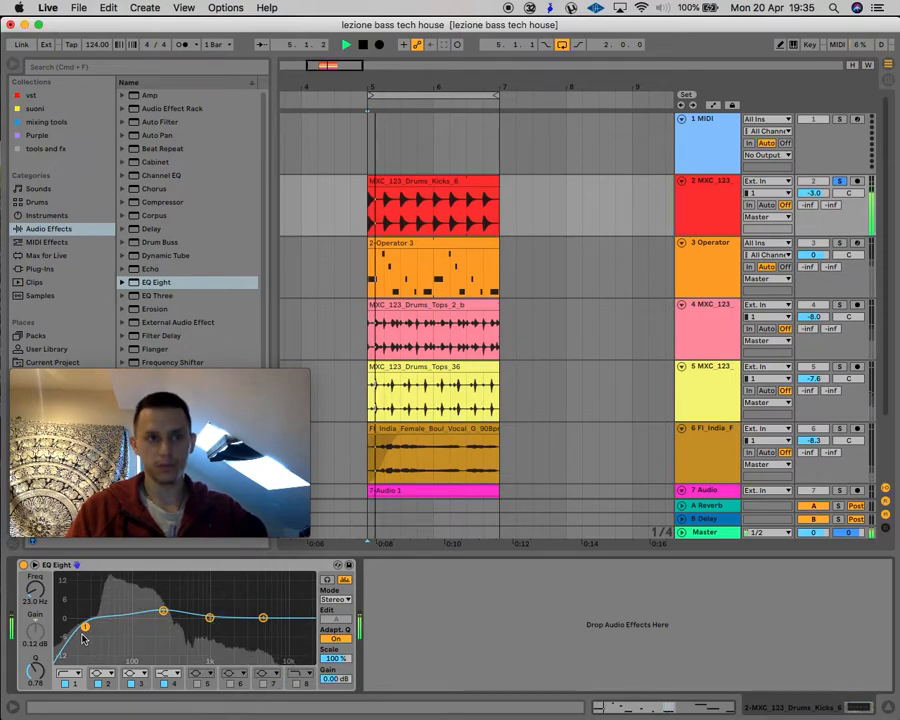
drag(85, 627, 198, 626)
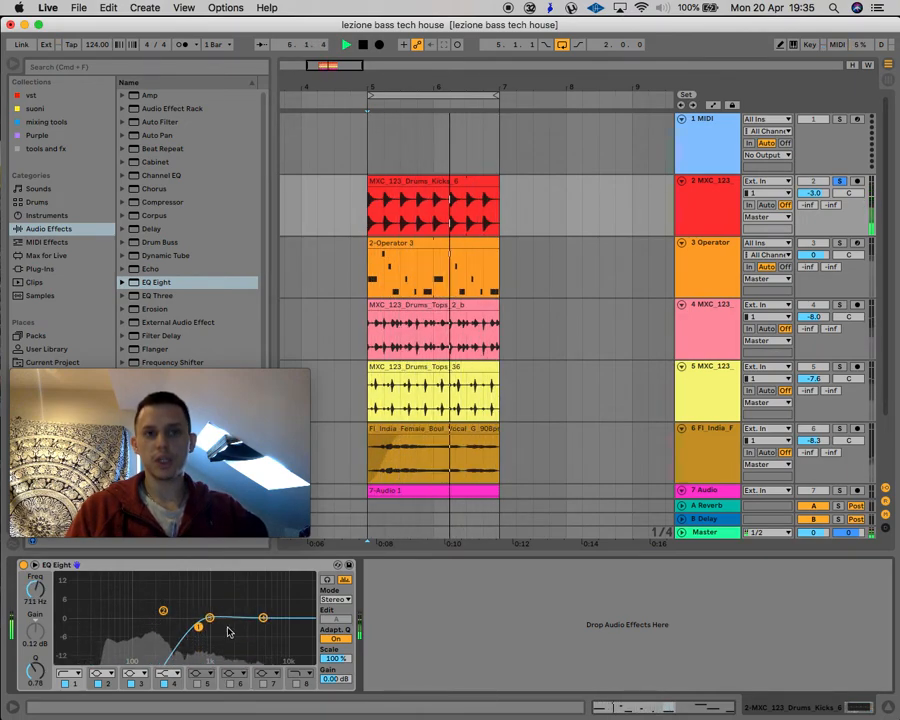
drag(210, 622, 223, 577)
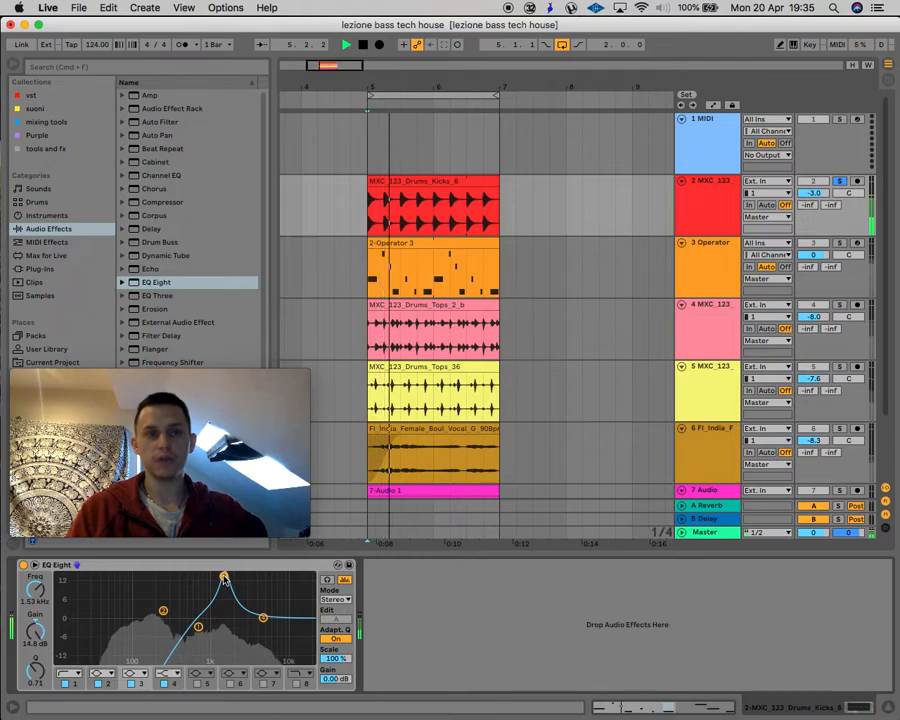
drag(223, 576, 89, 625)
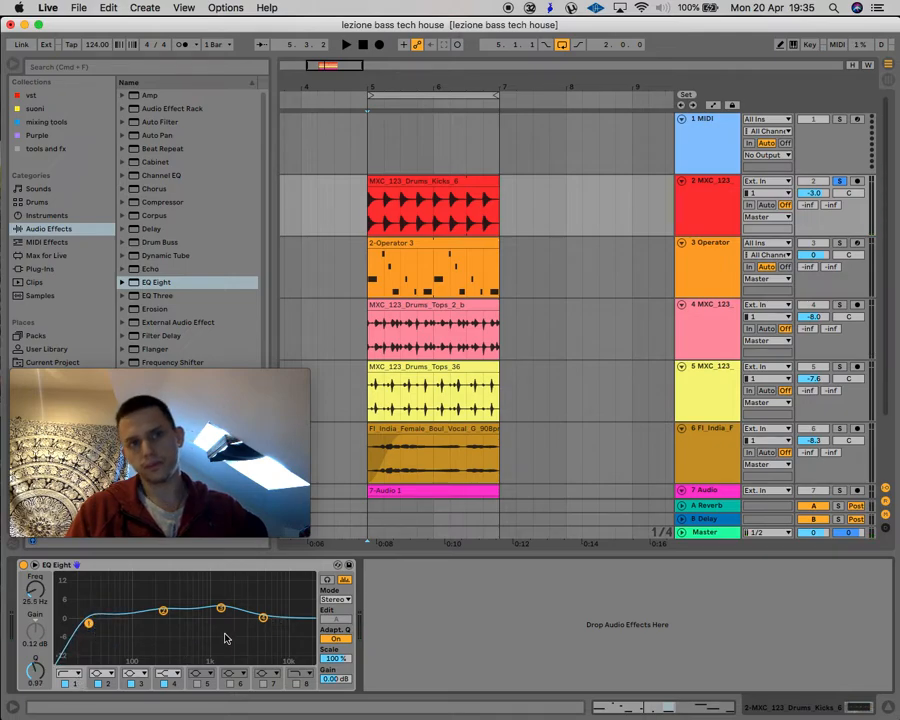
- Change EQ band 4 to a high cut at about 6.53 kHz with Q 0.78 and check the help text on filter modes
click(172, 675)
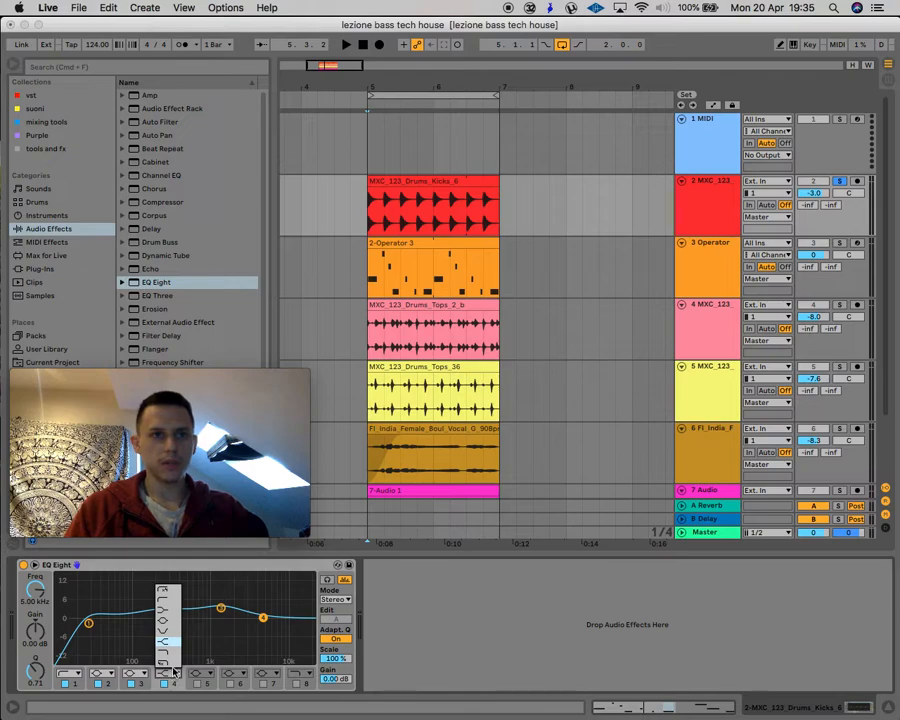
click(167, 654)
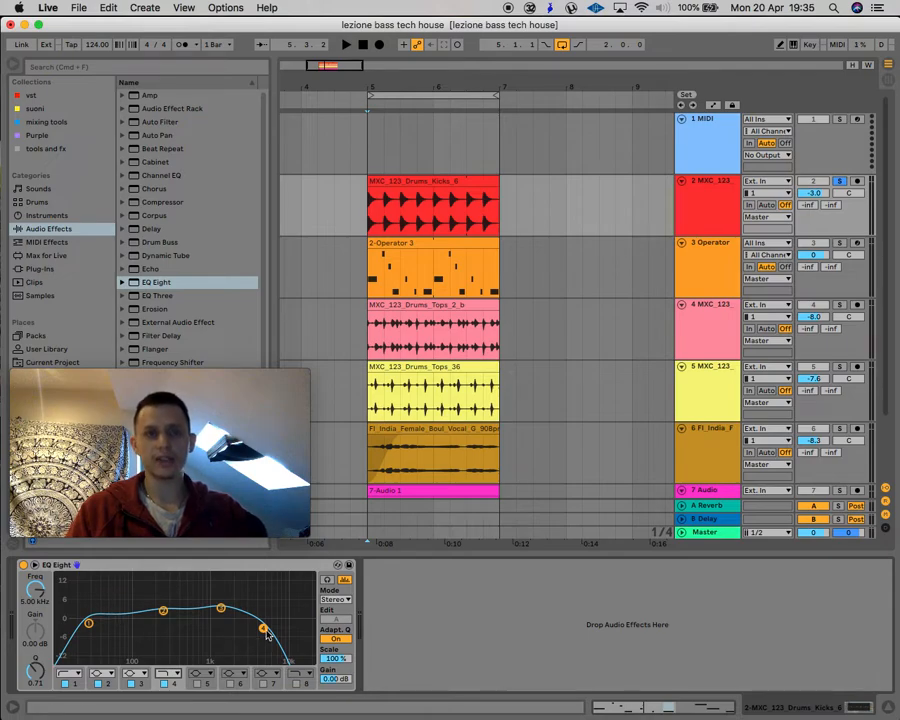
key(space)
mouse_move(263, 628)
mouse_down()
mouse_move(110, 628)
mouse_move(273, 630)
mouse_up()
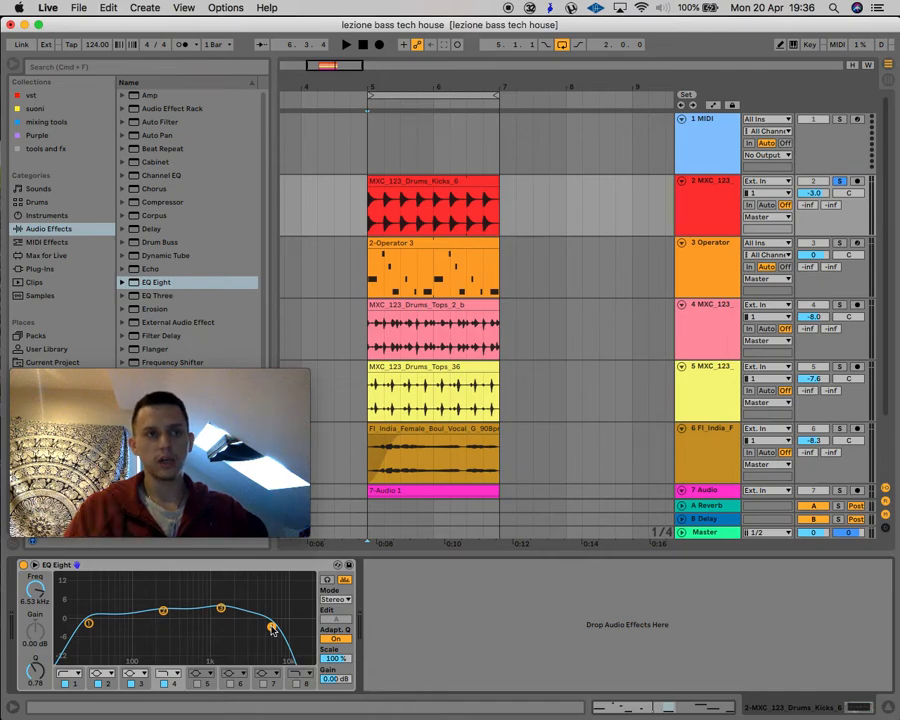
click(9, 709)
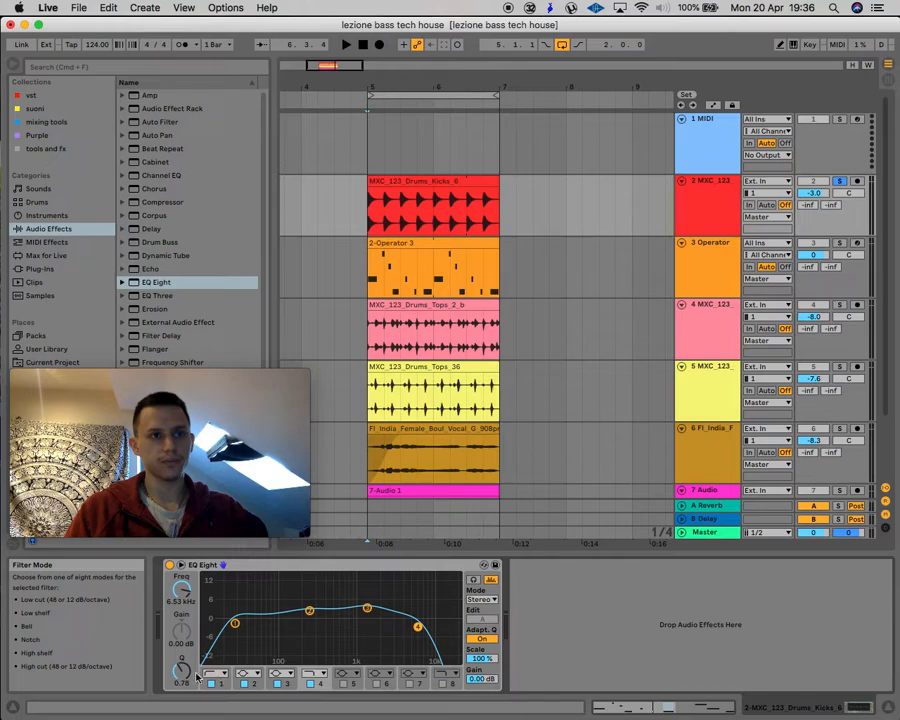
click(12, 708)
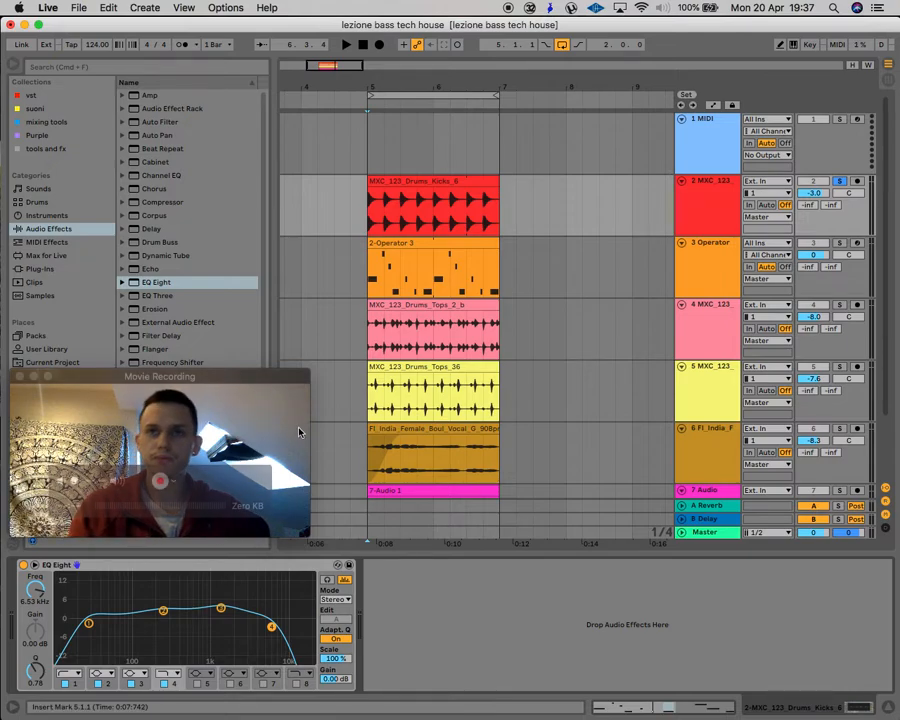
- Unsolo the kick track to hear the full loop, and raise band 1's low cut to about 35.9 Hz with Q 1.21
click(838, 181)
key(space)
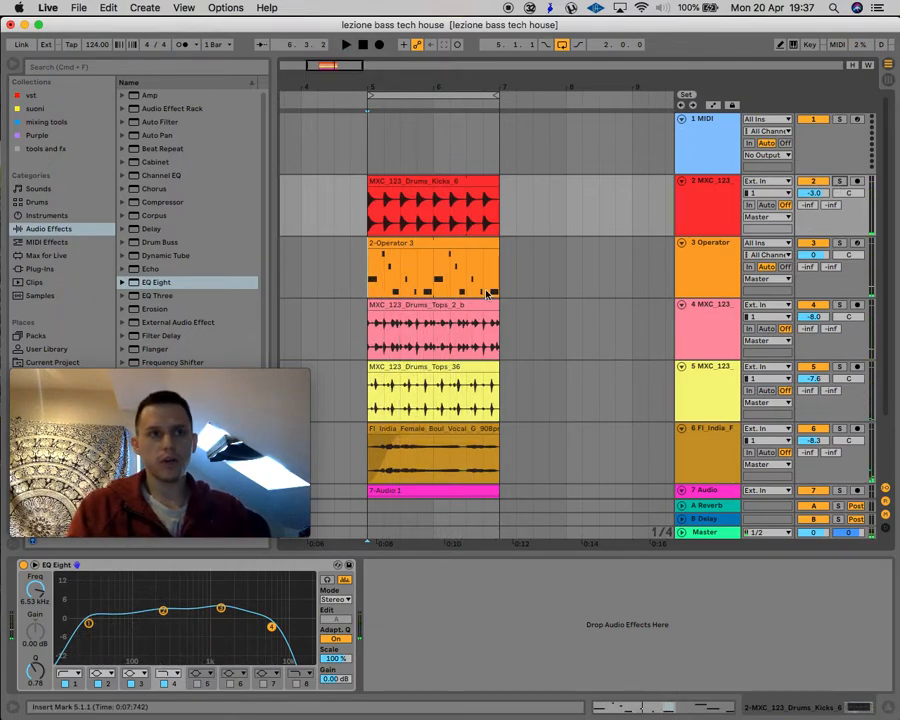
drag(90, 624, 100, 620)
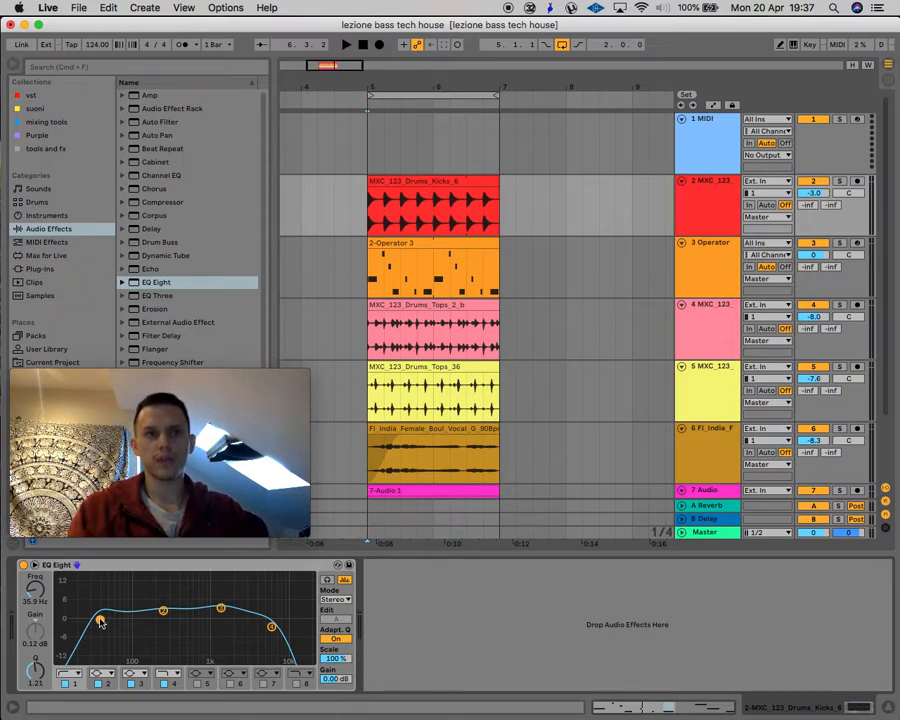
- Reshape the kick EQ with the low cut at about 52.7 Hz, band 2 at 89.9 Hz +3.10 dB and band 3 at 918 Hz +0.37 dB
drag(100, 620, 113, 625)
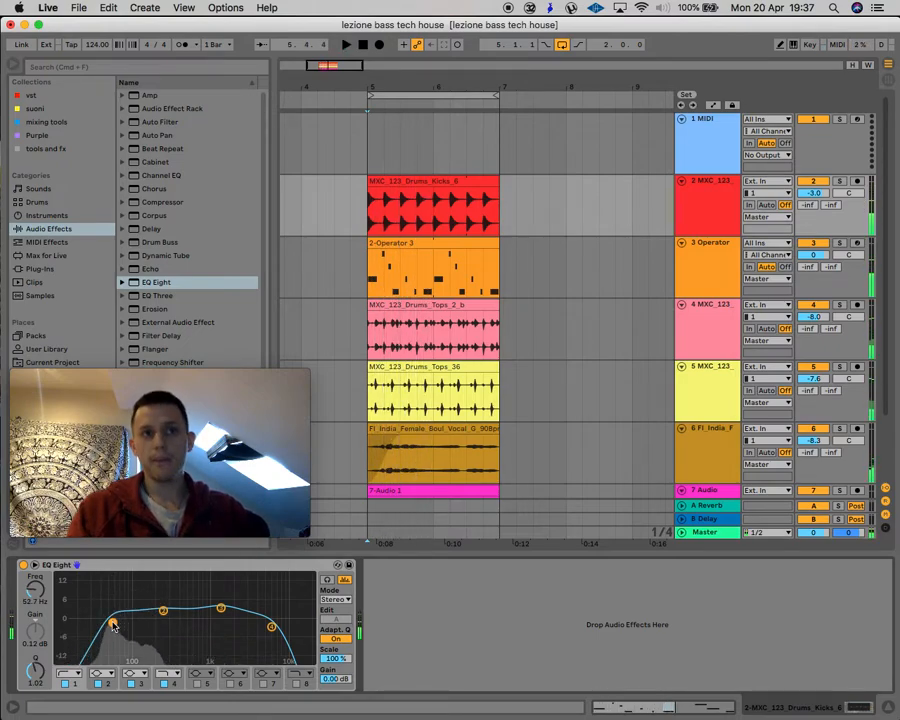
drag(221, 611, 207, 621)
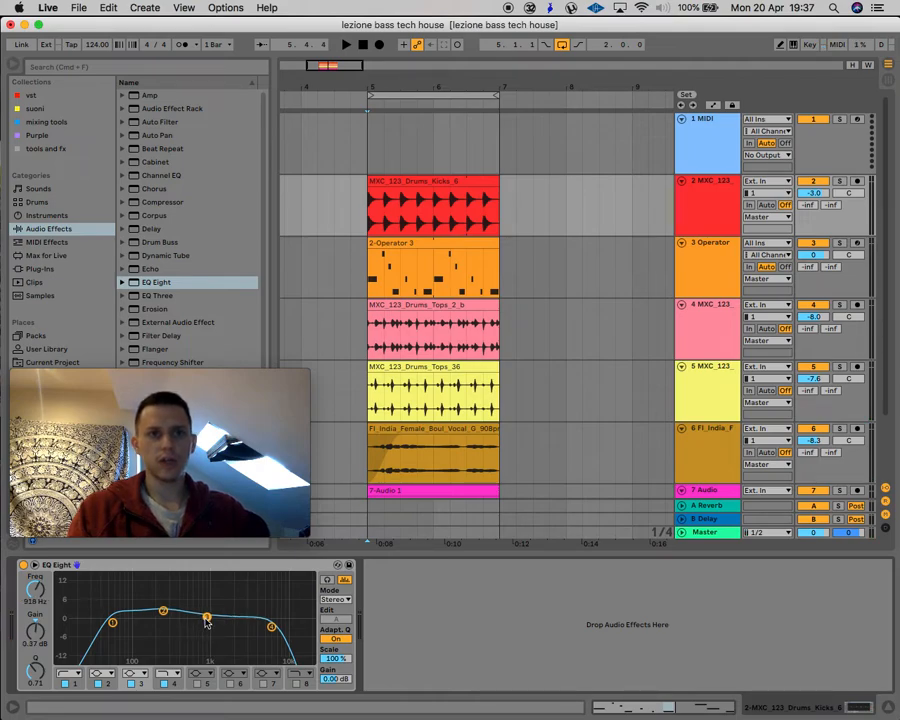
drag(160, 612, 130, 610)
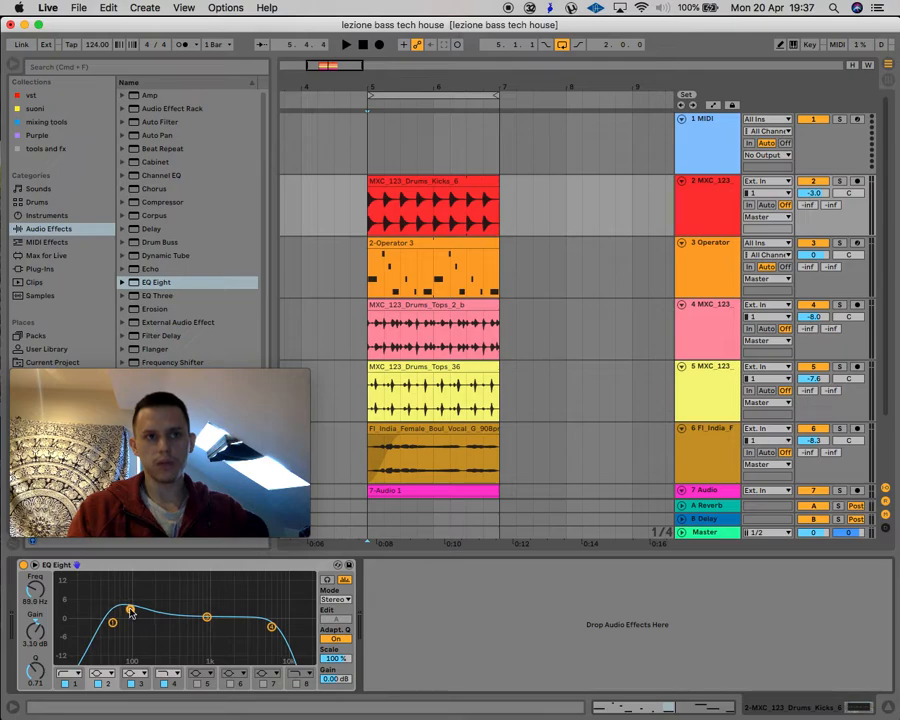
key(space)
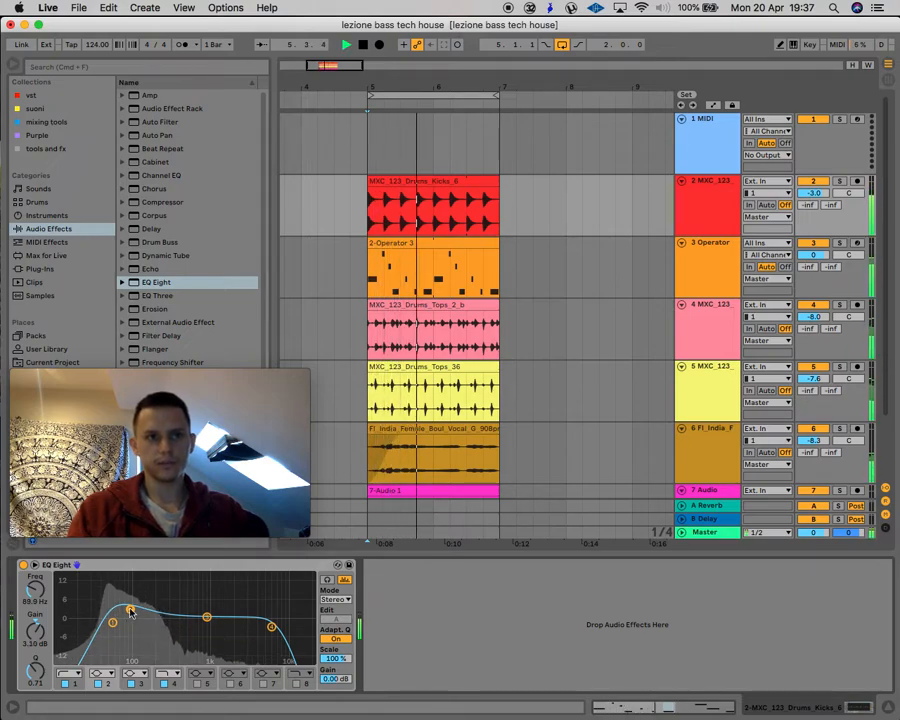
- Move band 3 of the kick EQ to about 2.11 kHz with a 5.33 dB boost while auditioning the full loop
drag(207, 617, 238, 610)
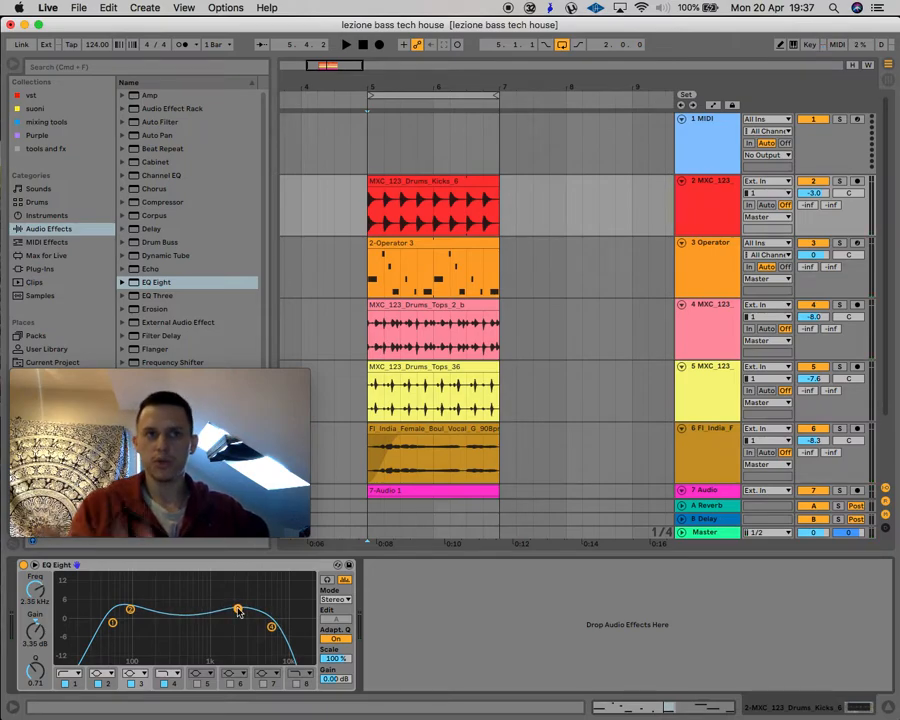
key(space)
mouse_move(238, 610)
mouse_down()
mouse_move(236, 588)
mouse_move(235, 604)
mouse_up()
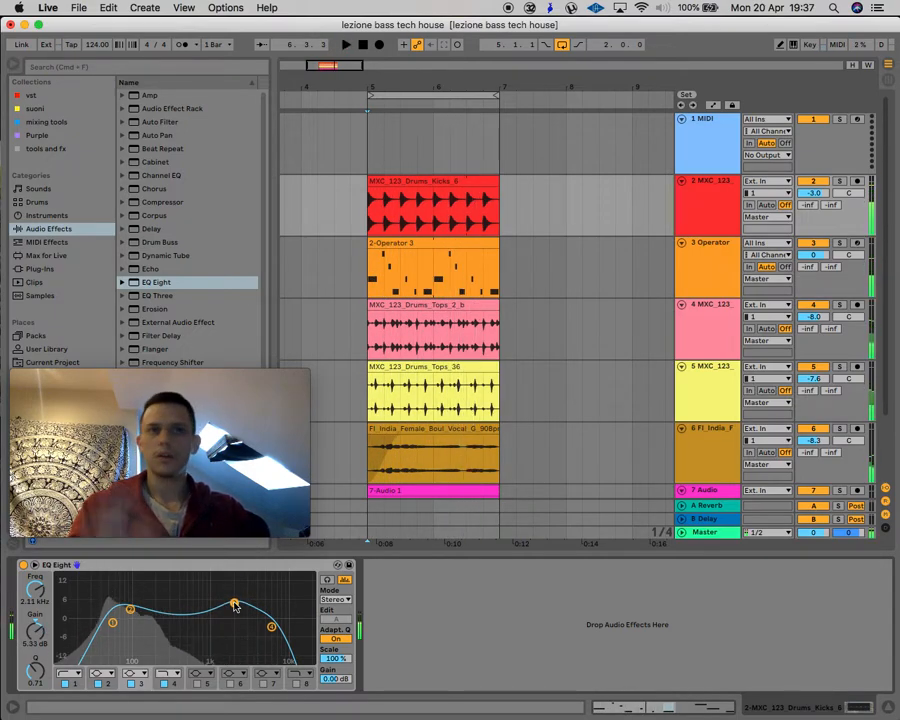
key(space)
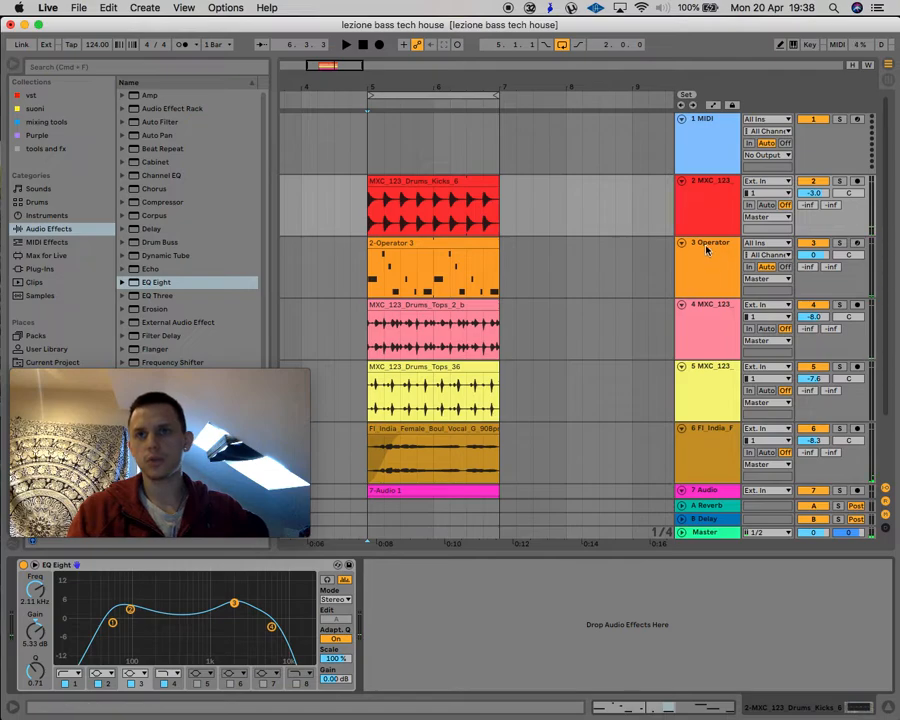
- Add an EQ Eight at the end of the Operator bass track's device chain, after Utility
click(706, 250)
scroll(582, 645, right, 3)
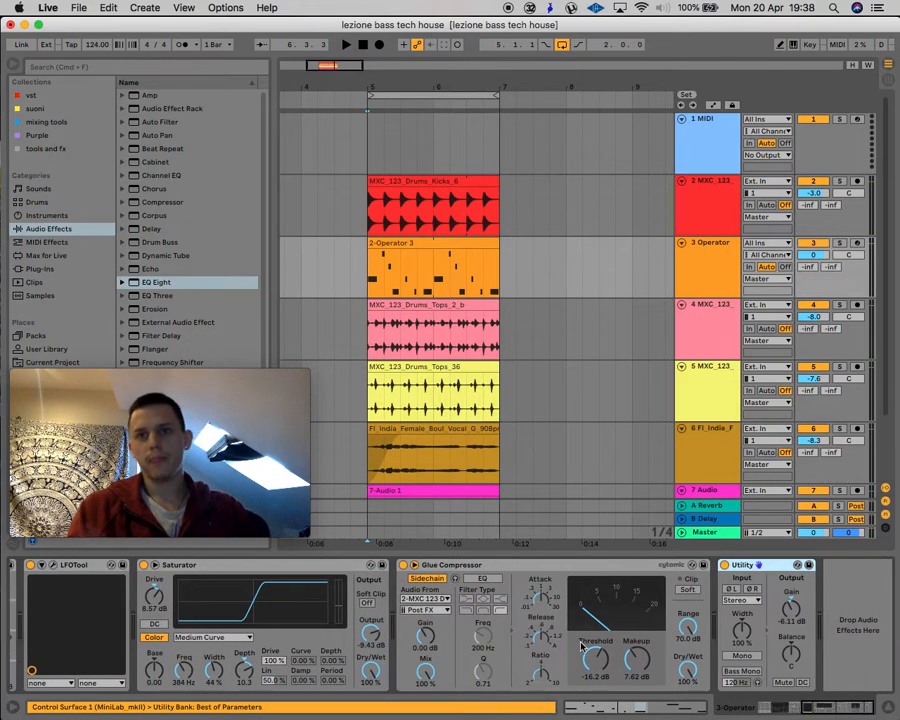
scroll(580, 645, left, 10)
scroll(580, 645, right, 10)
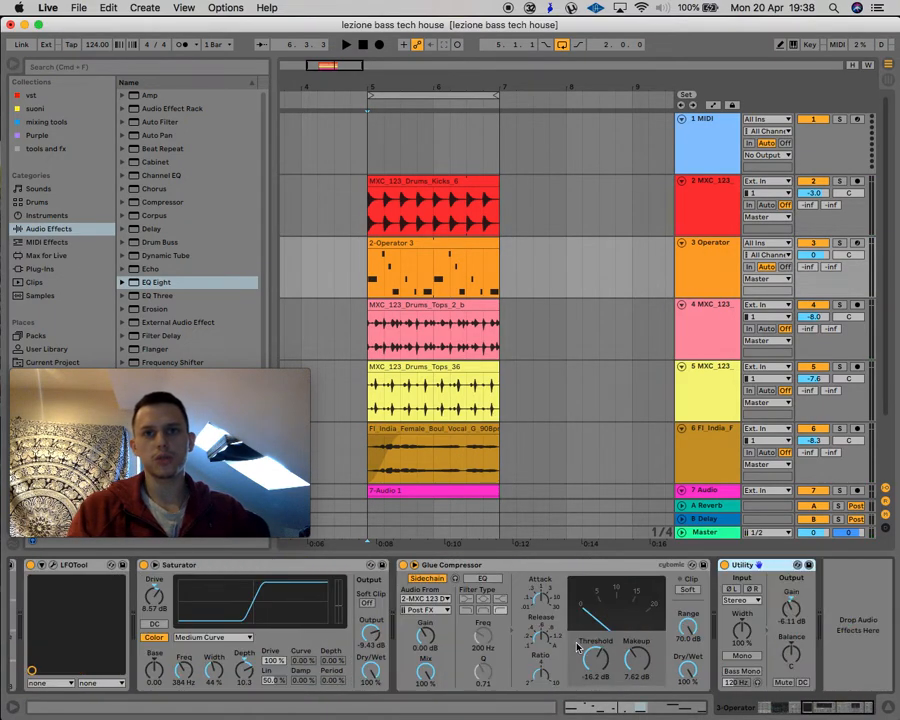
double_click(157, 283)
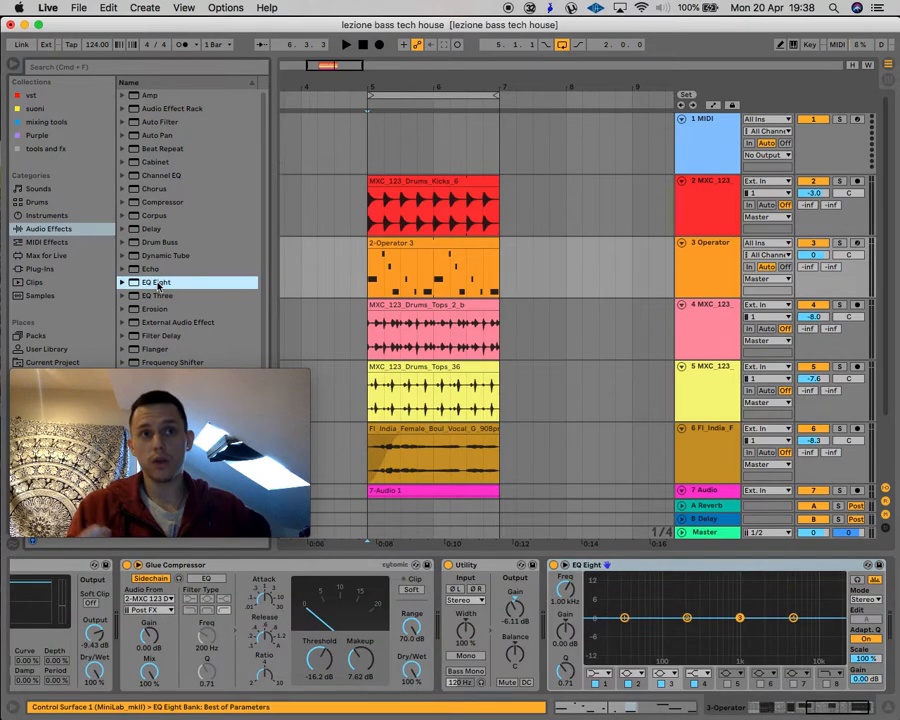
click(545, 631)
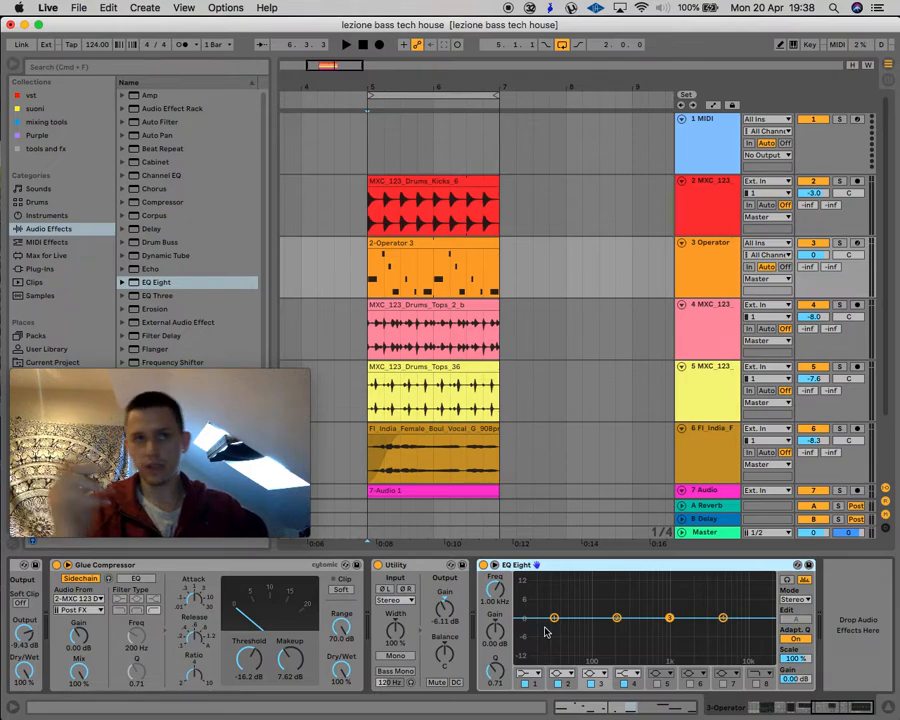
- With the loop playing, low-cut the bass at about 28.4 Hz, dip band 2 near 80 Hz and gently boost band 3 near 220 Hz
key(space)
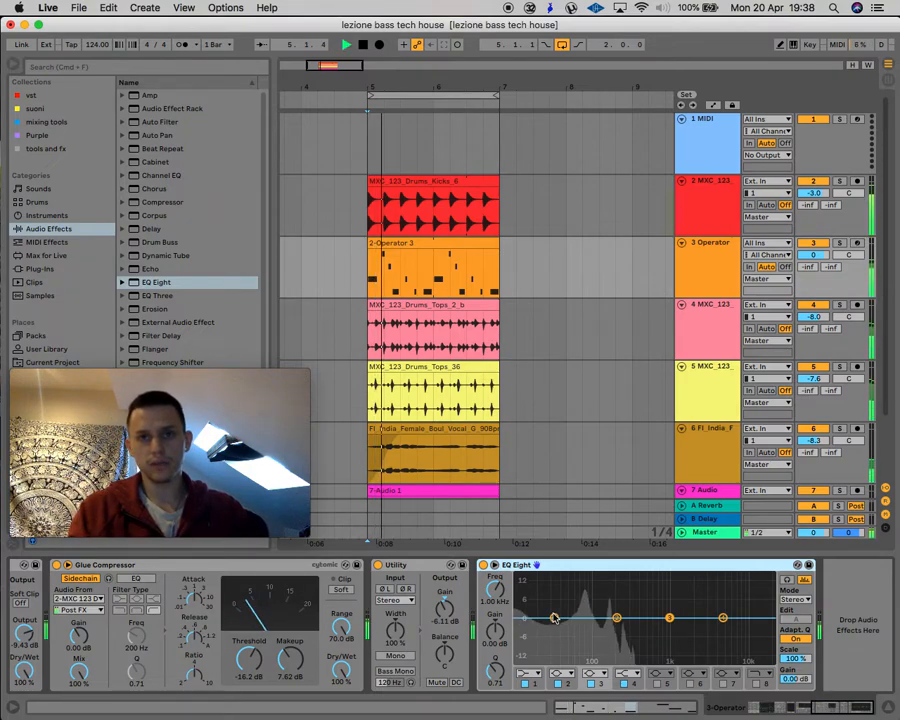
click(536, 676)
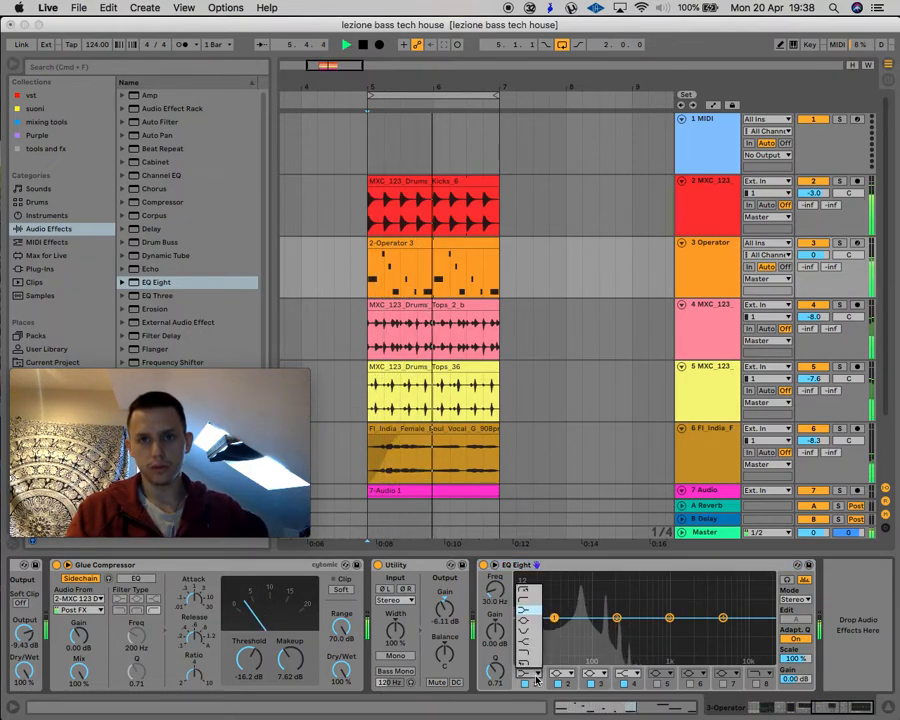
click(525, 600)
mouse_move(554, 628)
mouse_down()
mouse_move(548, 617)
mouse_move(548, 628)
mouse_up()
drag(616, 618, 578, 624)
drag(669, 618, 552, 630)
key(space)
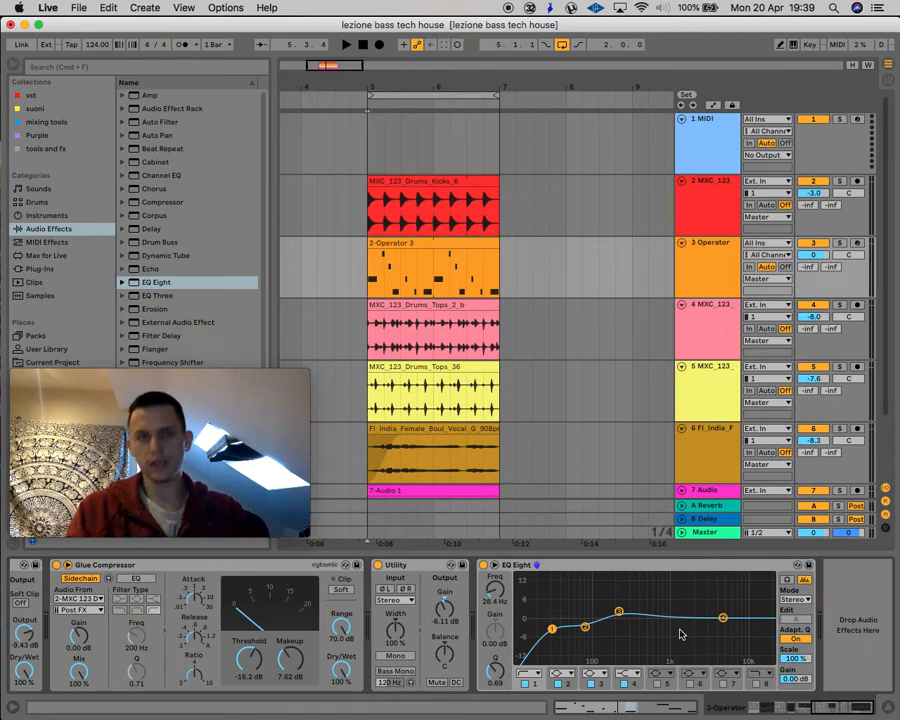
- Review the level and envelope settings of the bass track's Operator oscillators, and return to its EQ Eight
scroll(473, 653, left, 10)
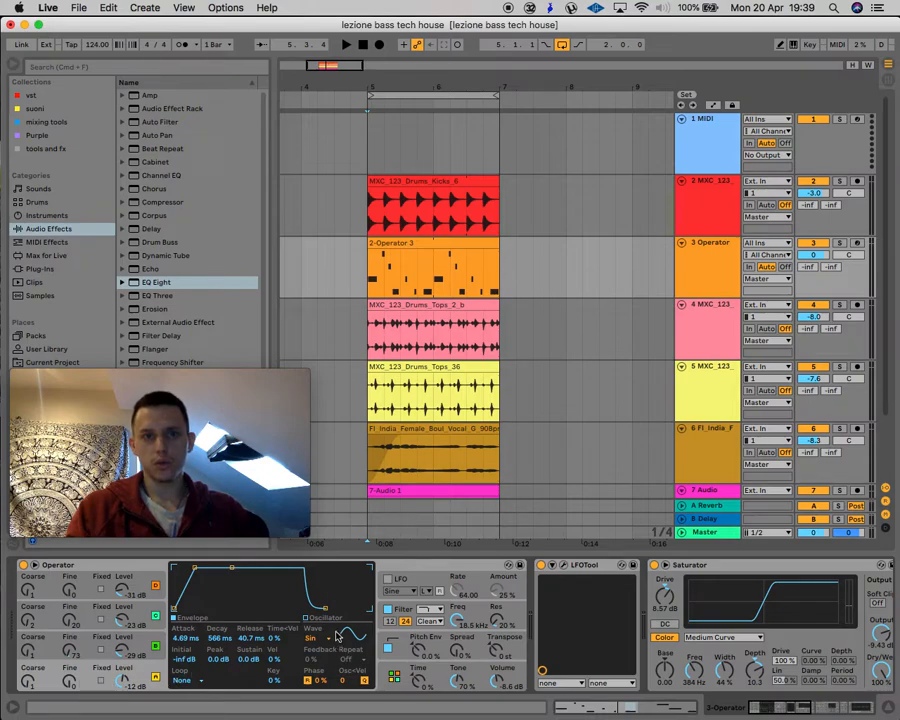
click(88, 624)
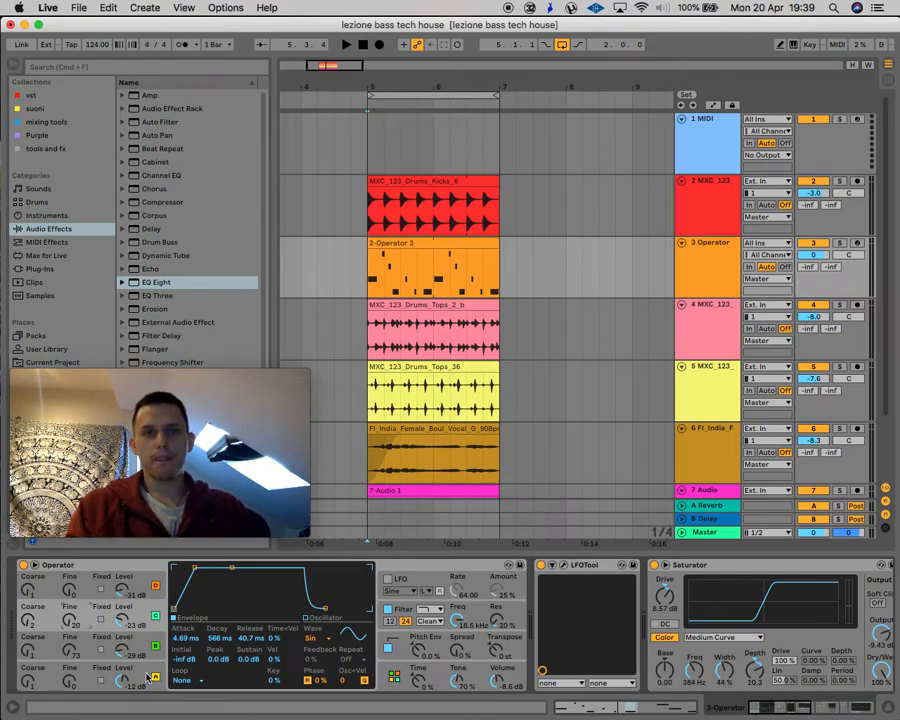
scroll(411, 630, right, 10)
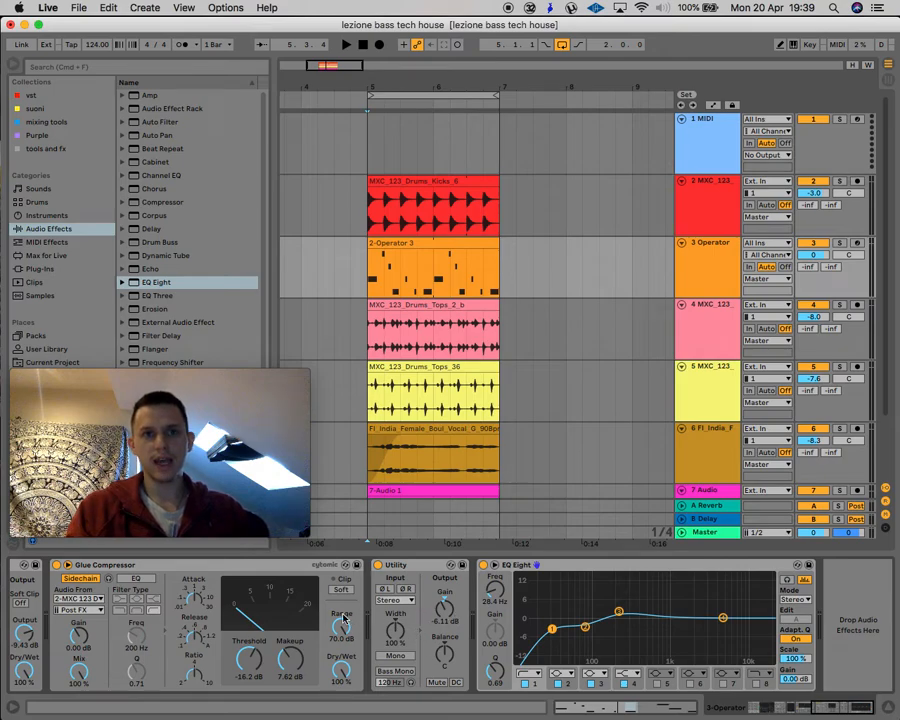
scroll(432, 617, left, 10)
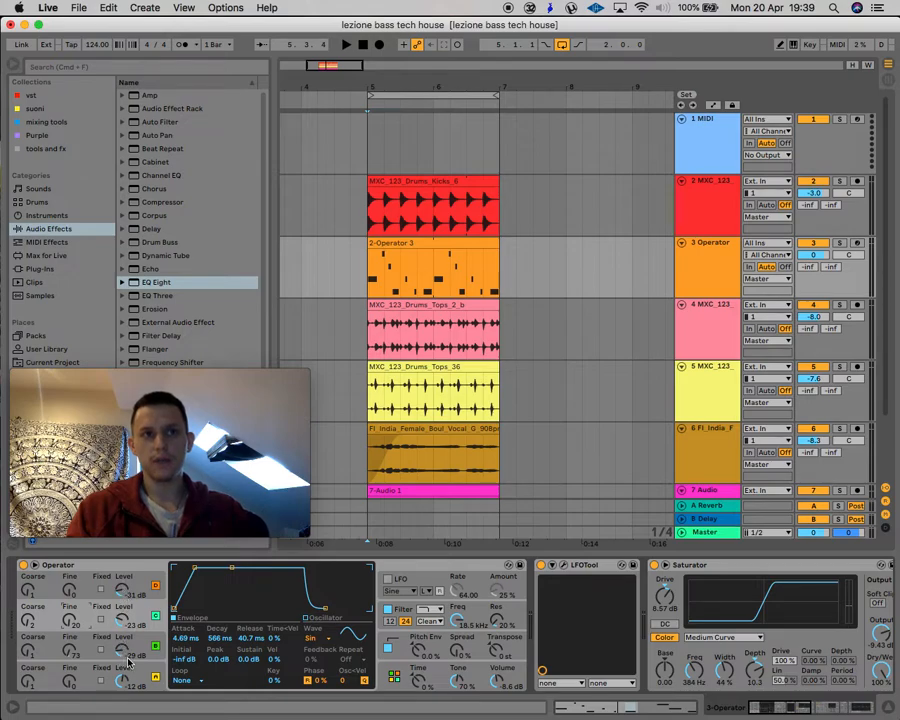
click(138, 592)
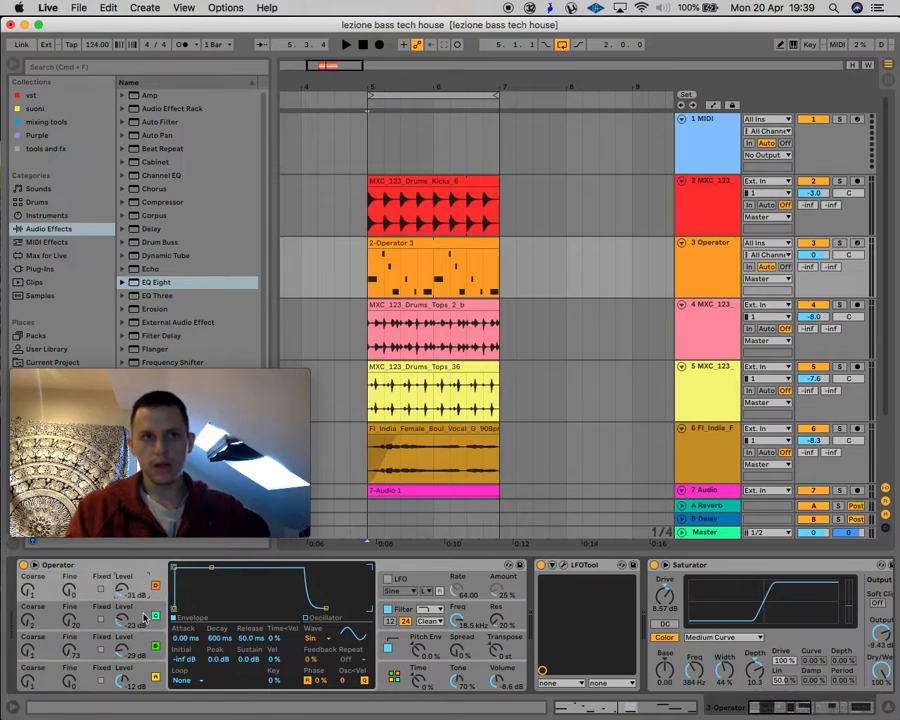
click(144, 616)
click(141, 686)
click(138, 617)
click(143, 679)
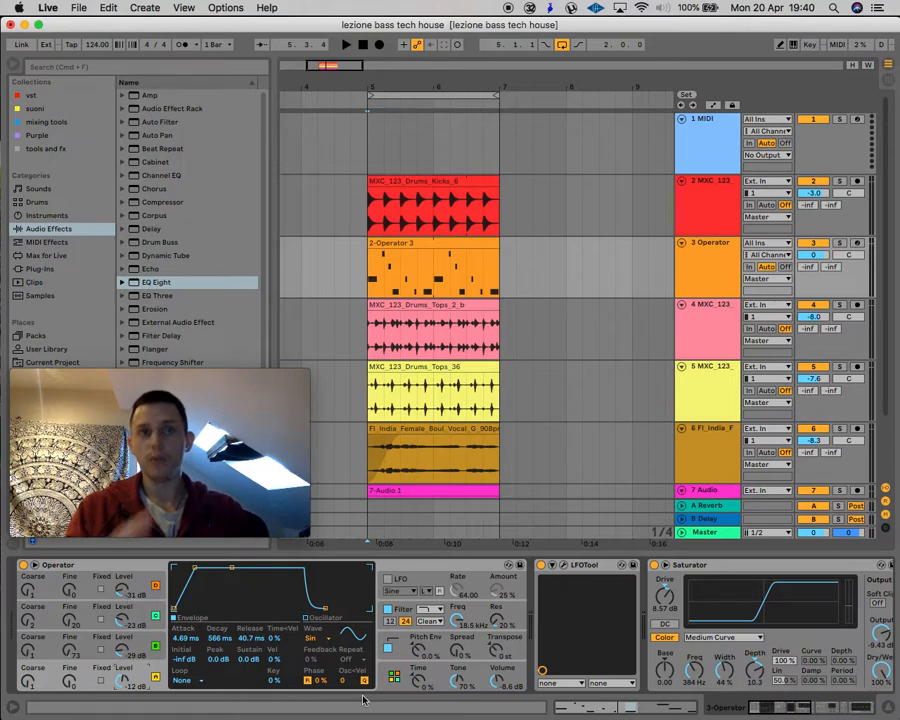
click(640, 706)
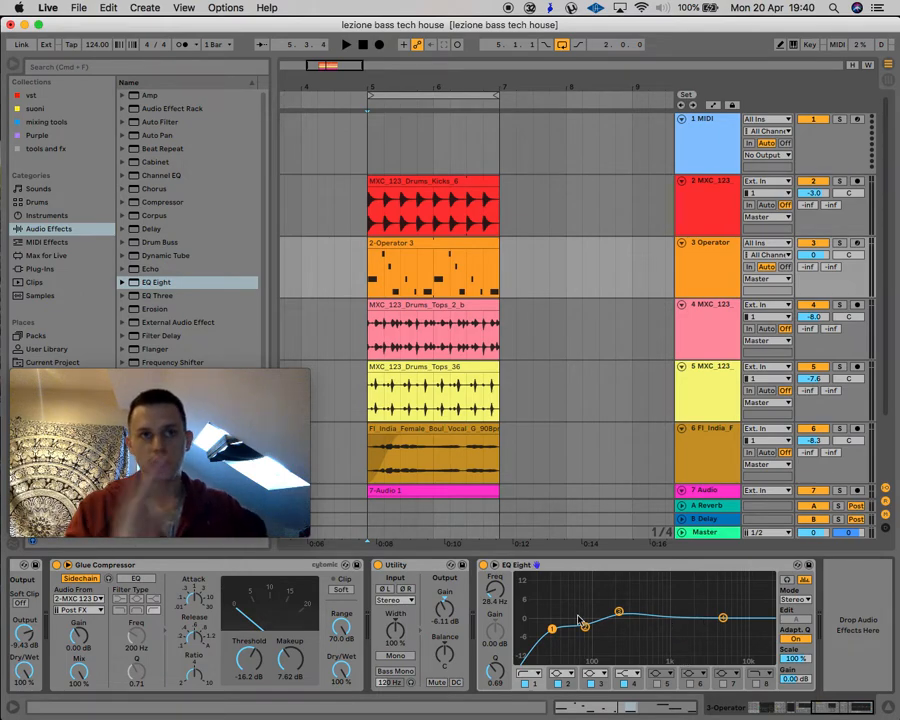
- Audition the MXC_123_Drums_Tops_2_b track in solo and in the full loop, and add EQ Eight after its Delay
click(716, 321)
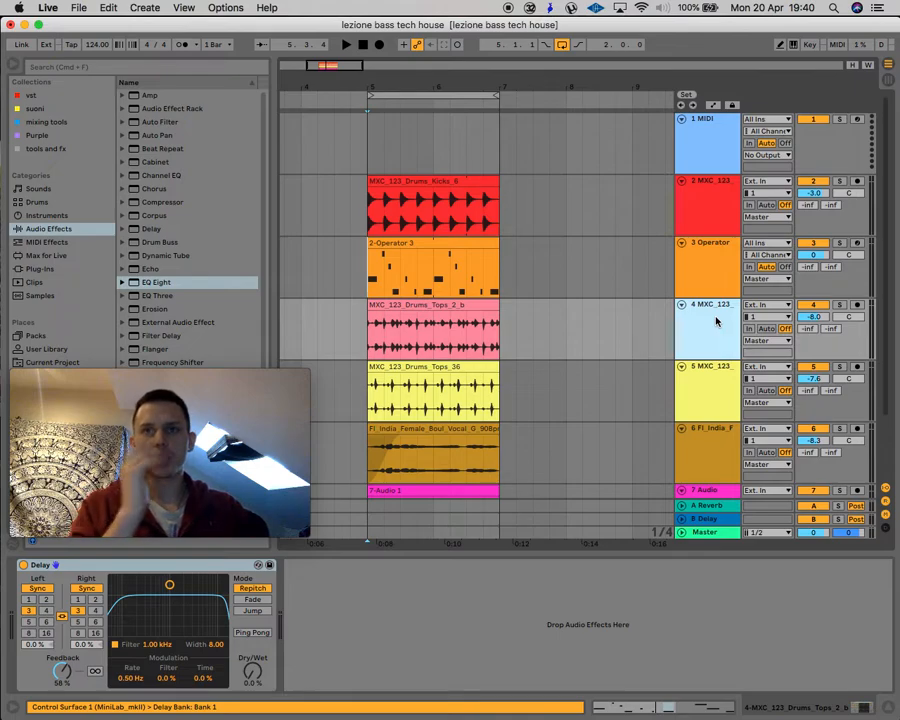
click(841, 306)
key(space)
click(841, 306)
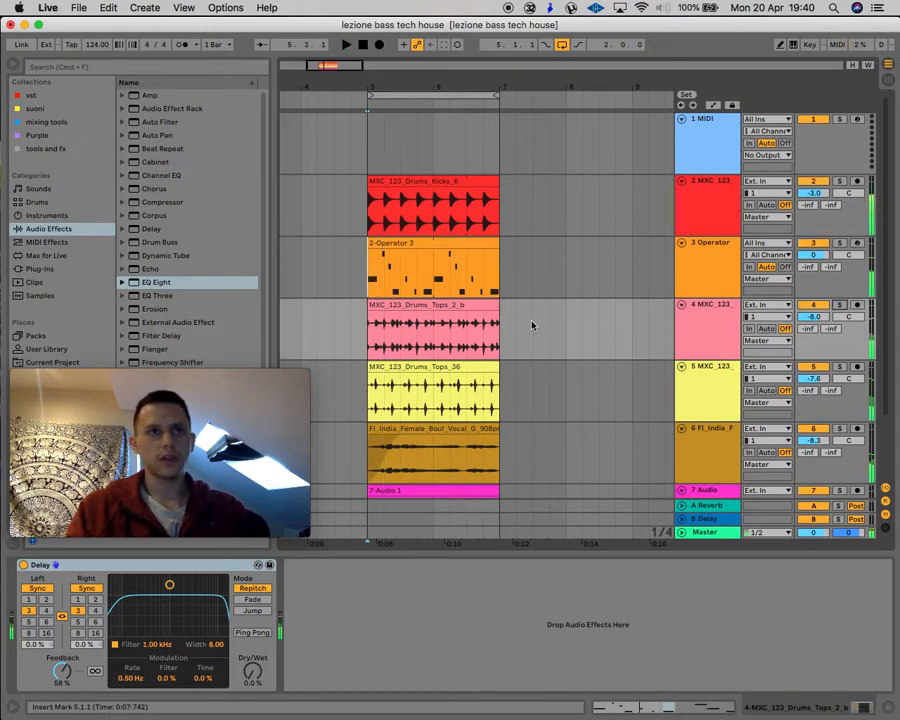
key(space)
double_click(168, 287)
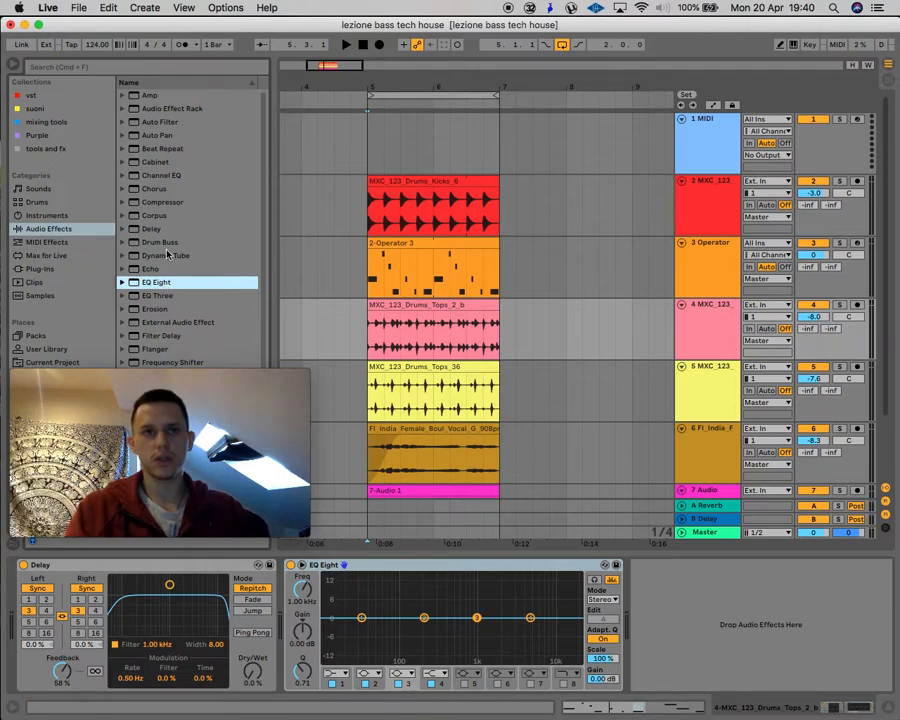
- Change band 1 of the Tops_2_b EQ to a low cut and raise it to about 1.74 kHz with Q 0.93 while auditioning
key(space)
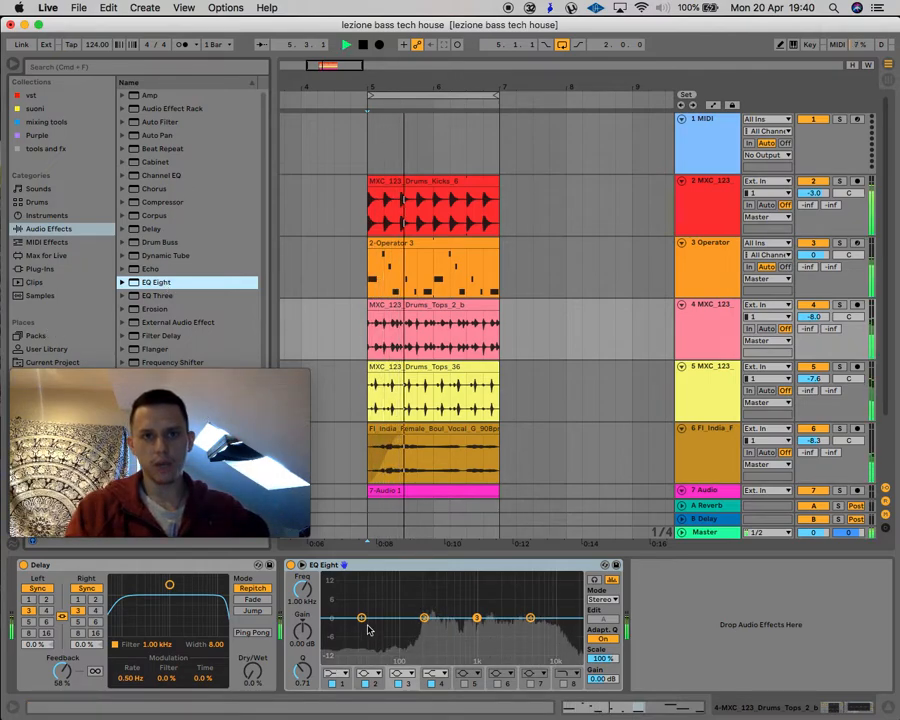
click(336, 673)
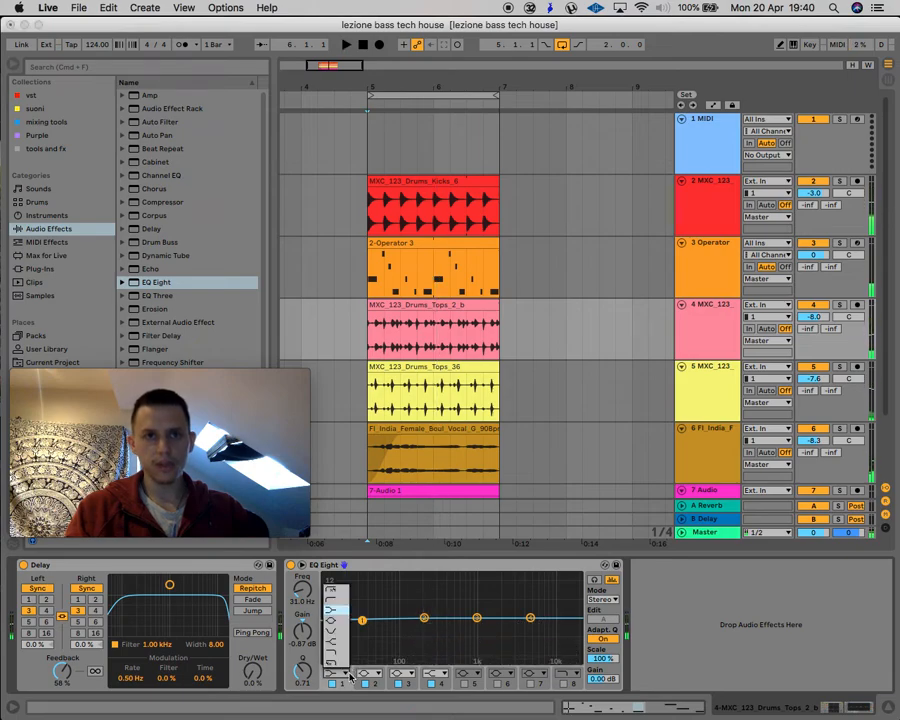
click(340, 651)
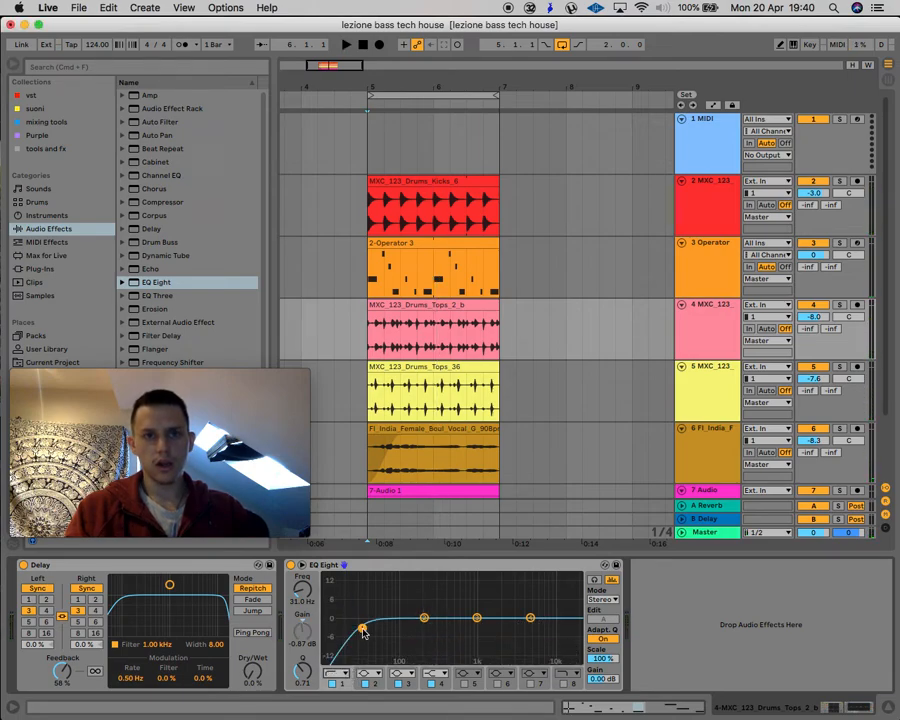
drag(370, 628, 464, 629)
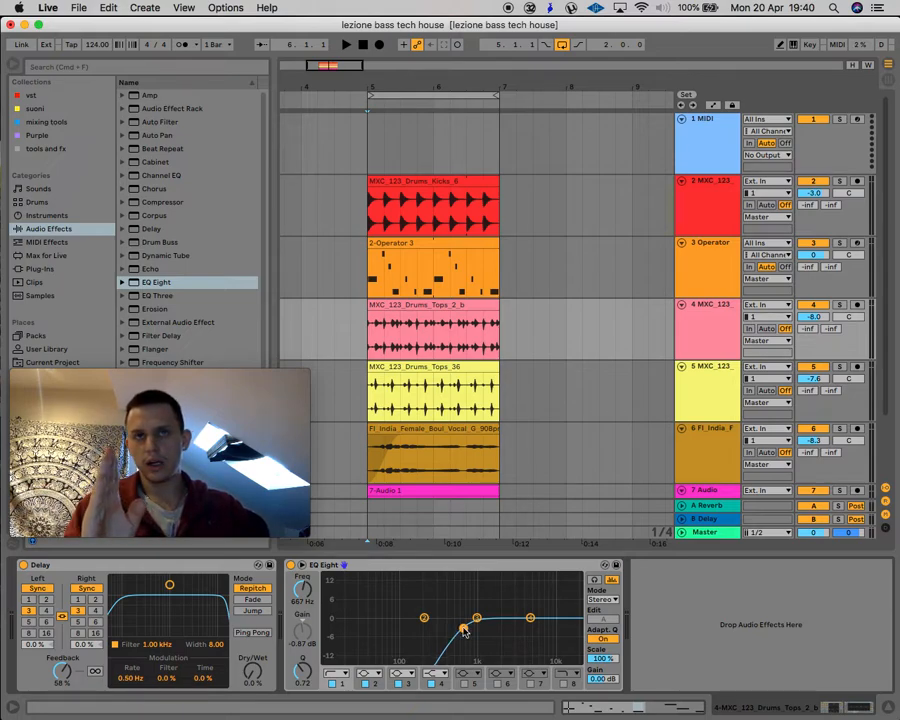
key(space)
drag(463, 630, 497, 627)
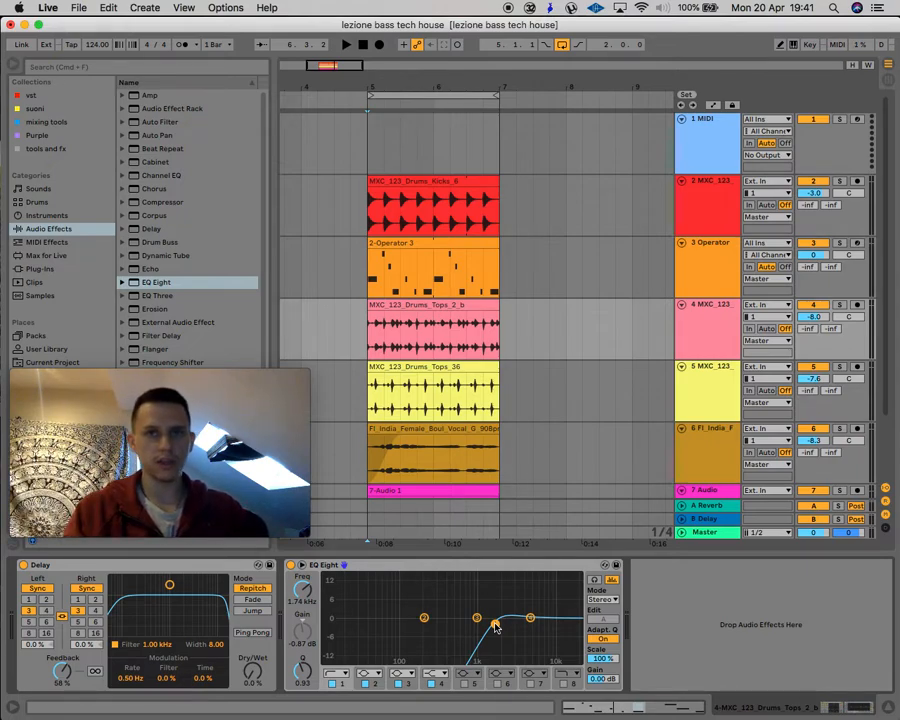
- Lower the Tops_2_b low cut to about 1 kHz and make band 4 a bell boosting about 2.85 dB at 10.2 kHz
key(space)
drag(495, 626, 553, 609)
click(437, 672)
click(433, 637)
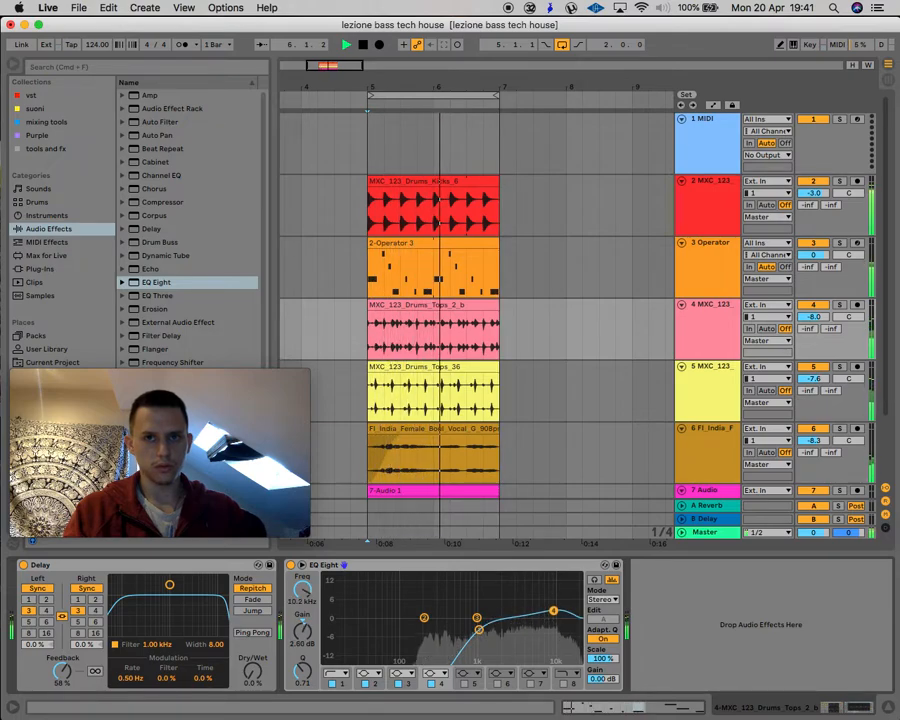
key(space)
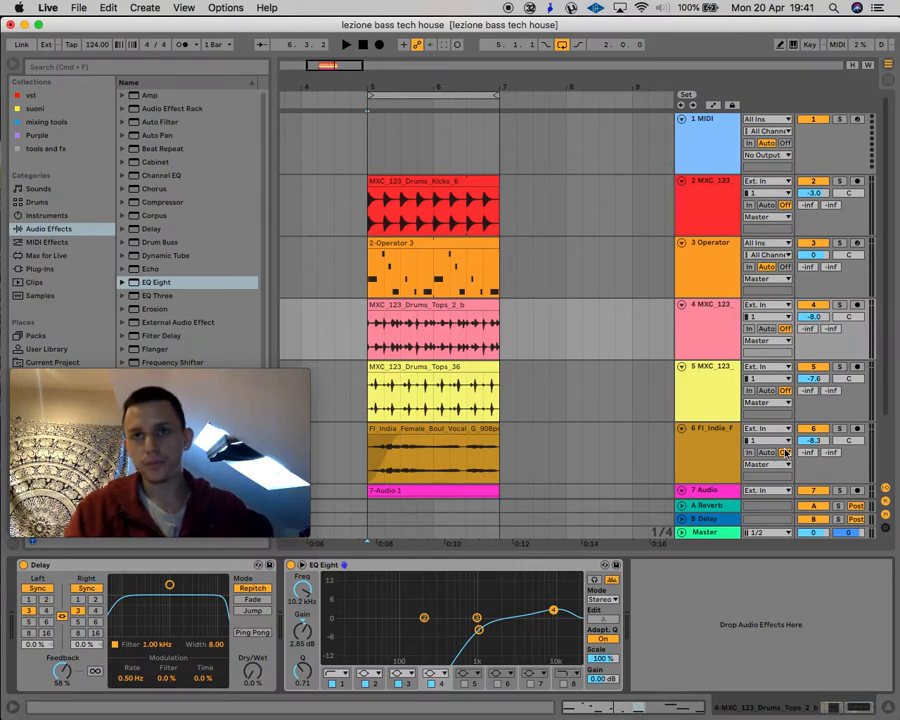
- Audition the MXC_123_Drums_Tops_36 track in solo and raise its volume to -3.9 dB against the full loop
click(840, 368)
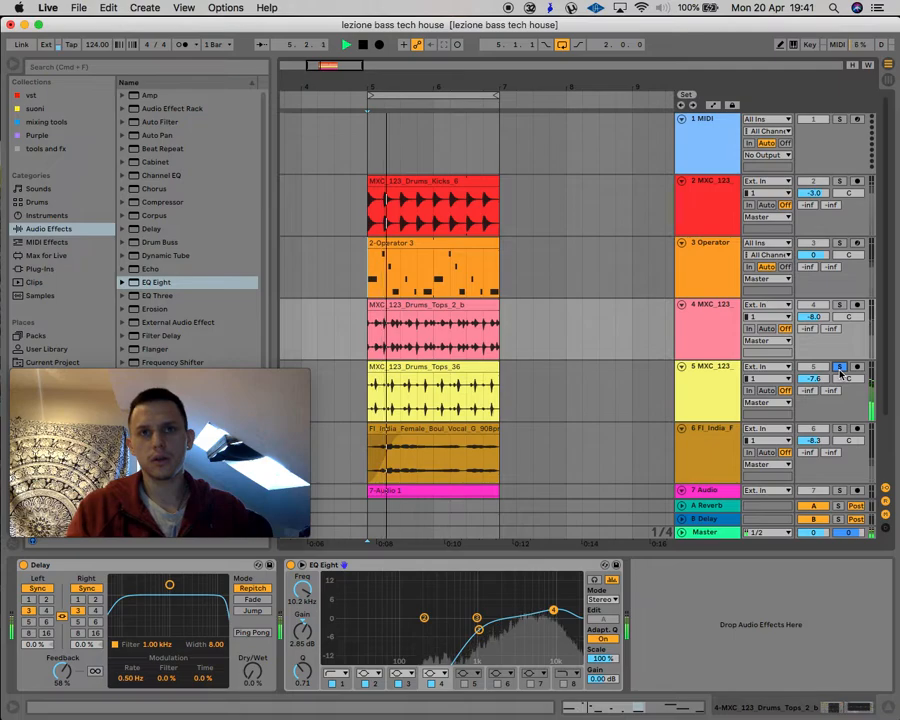
click(712, 372)
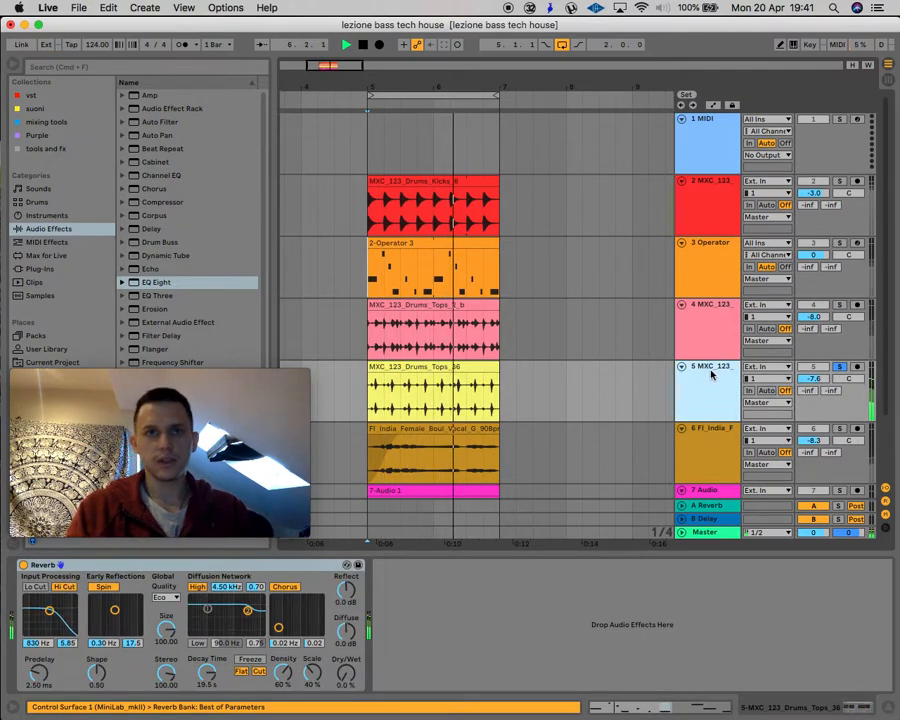
click(840, 367)
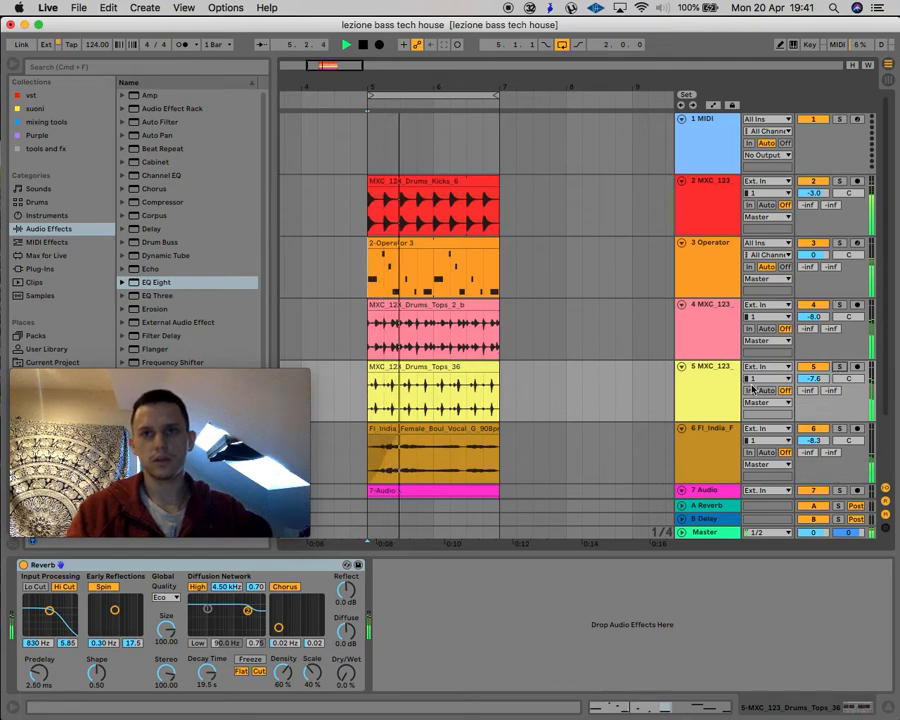
drag(810, 378, 810, 344)
key(space)
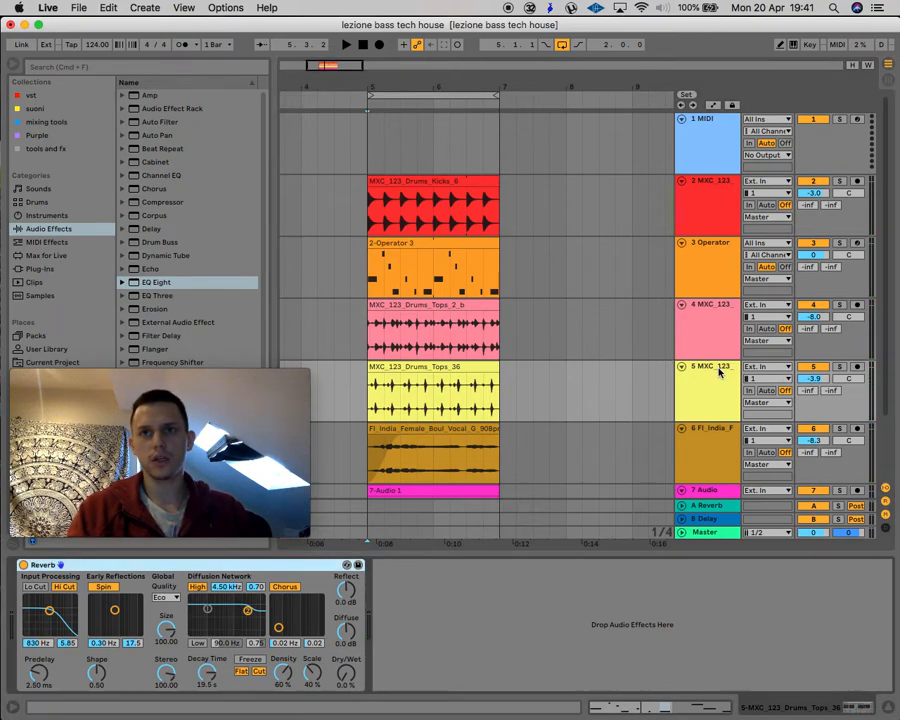
- Add EQ Eight after the Reverb on the Tops_36 track, cut its band 4 high shelf and boost band 3 about 3 dB at 1.29 kHz
double_click(166, 285)
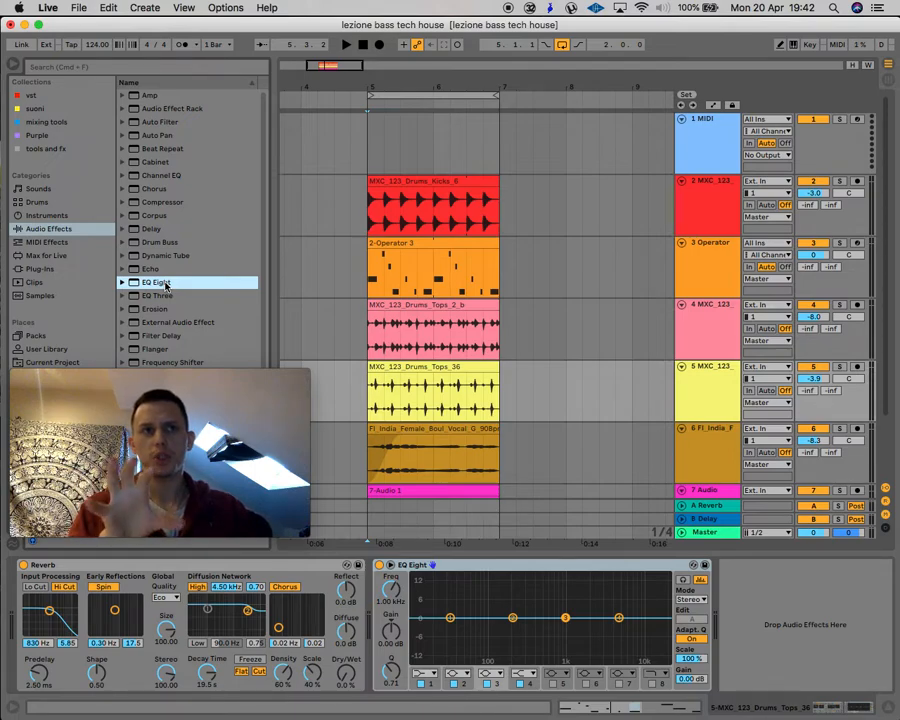
key(space)
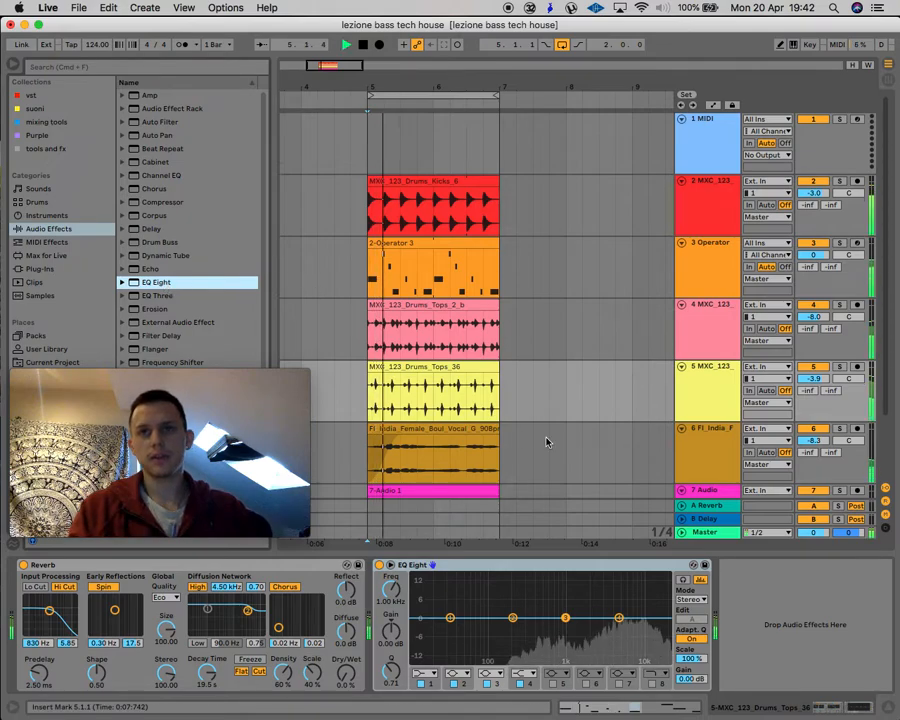
drag(628, 623, 620, 642)
drag(565, 618, 575, 609)
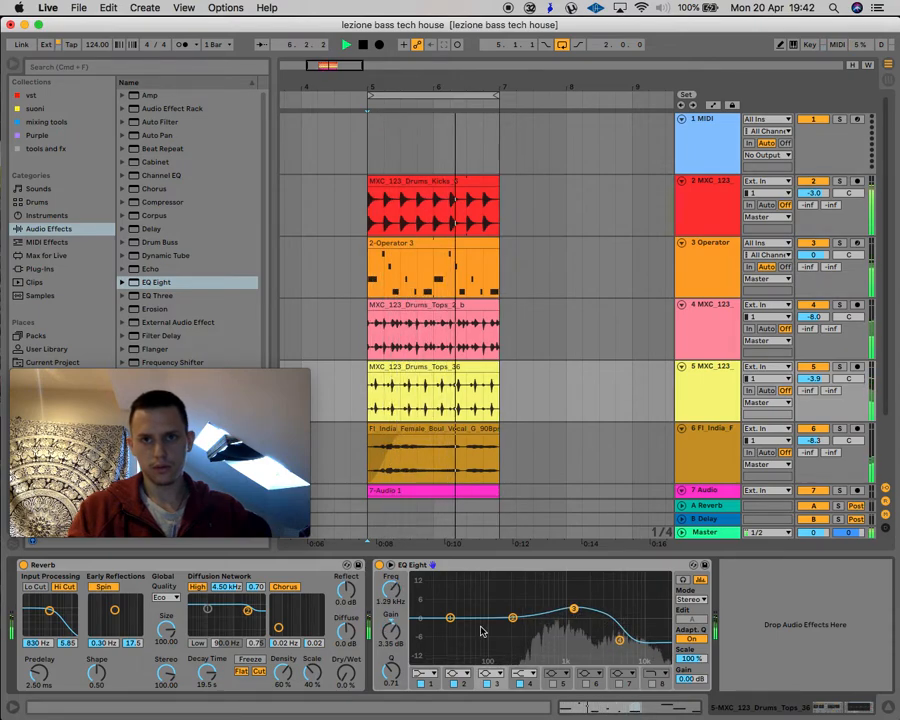
- Change band 1 of the Tops_36 EQ to a low cut below band 3 and set the band 4 shelf to -9.05 dB at 4.00 kHz
click(424, 672)
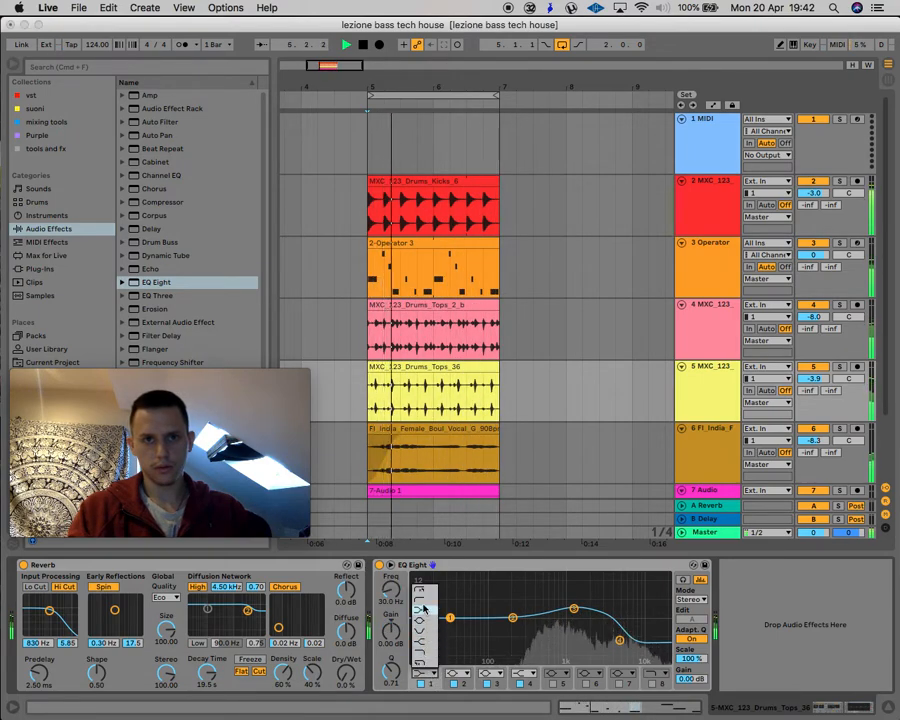
click(424, 655)
drag(450, 622, 542, 633)
click(574, 608)
drag(619, 640, 612, 645)
key(space)
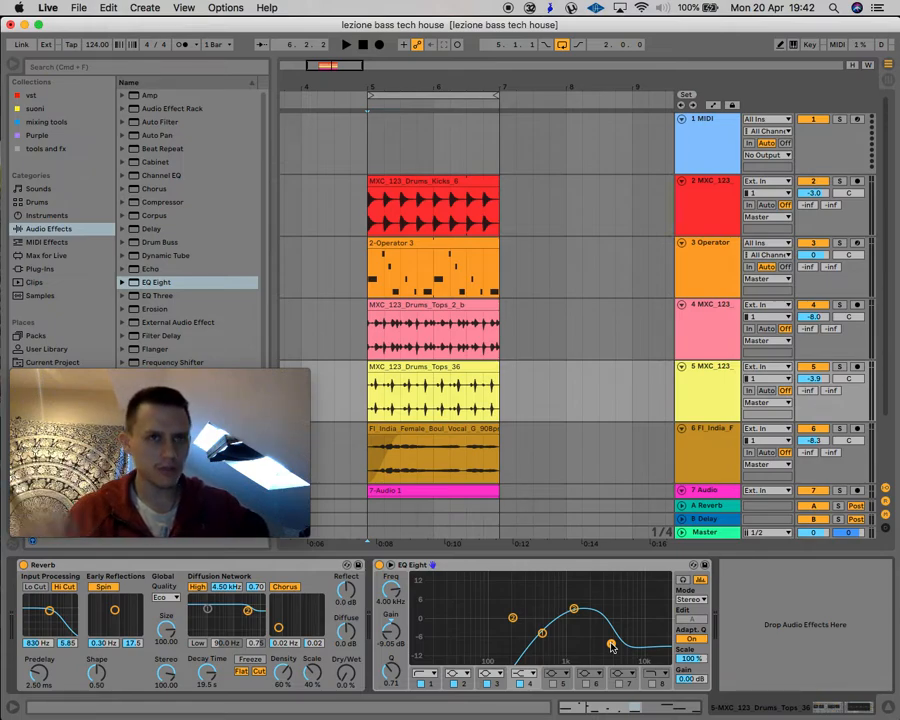
- Audition the Tops_36 track in solo, comparing its sound with the EQ Eight bypassed and enabled
key(space)
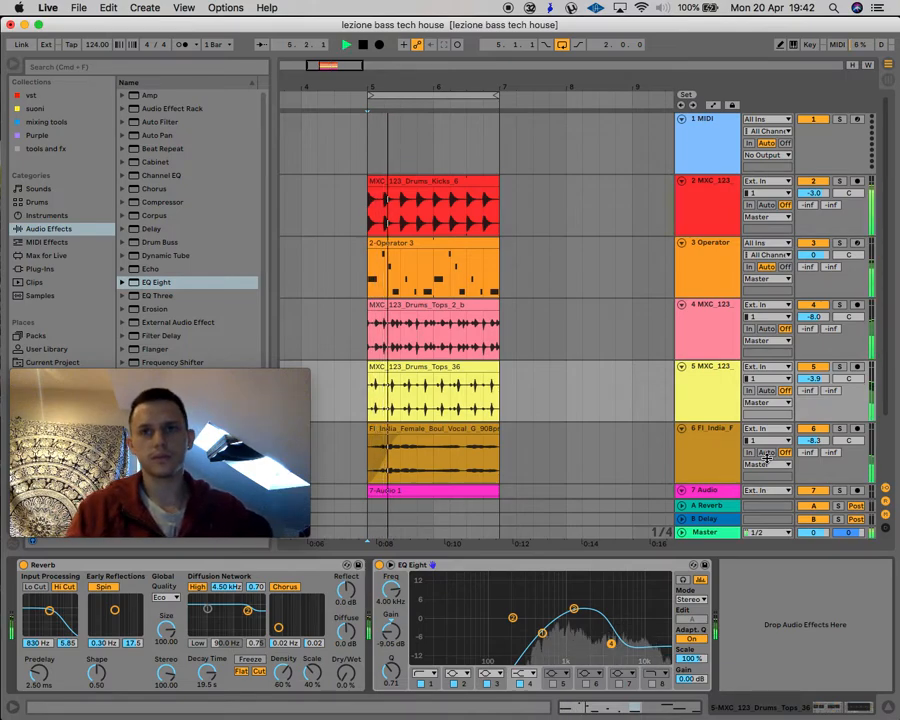
click(841, 367)
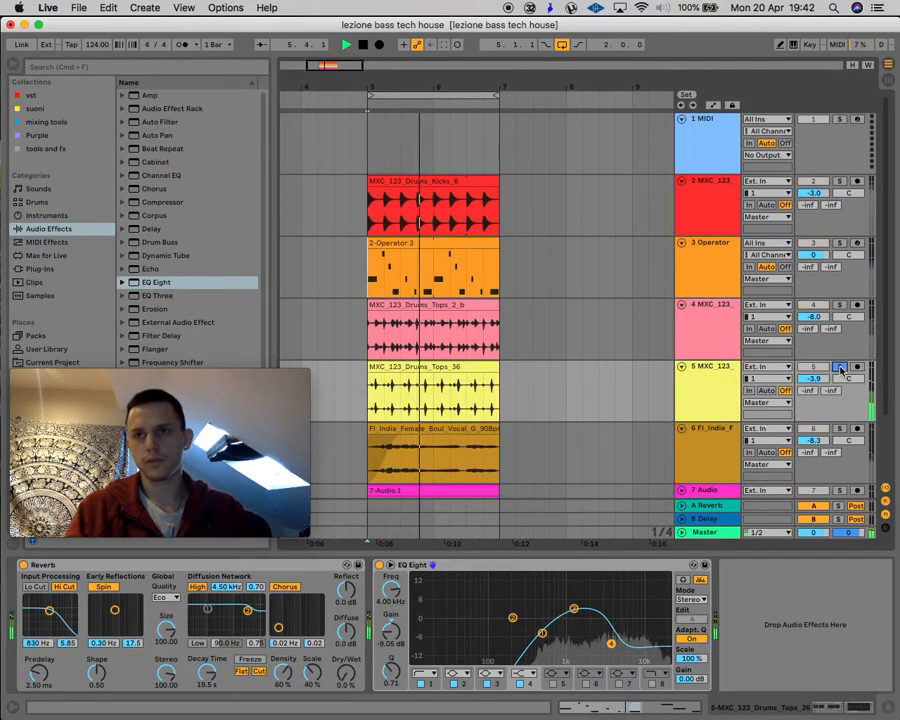
click(379, 565)
click(379, 565)
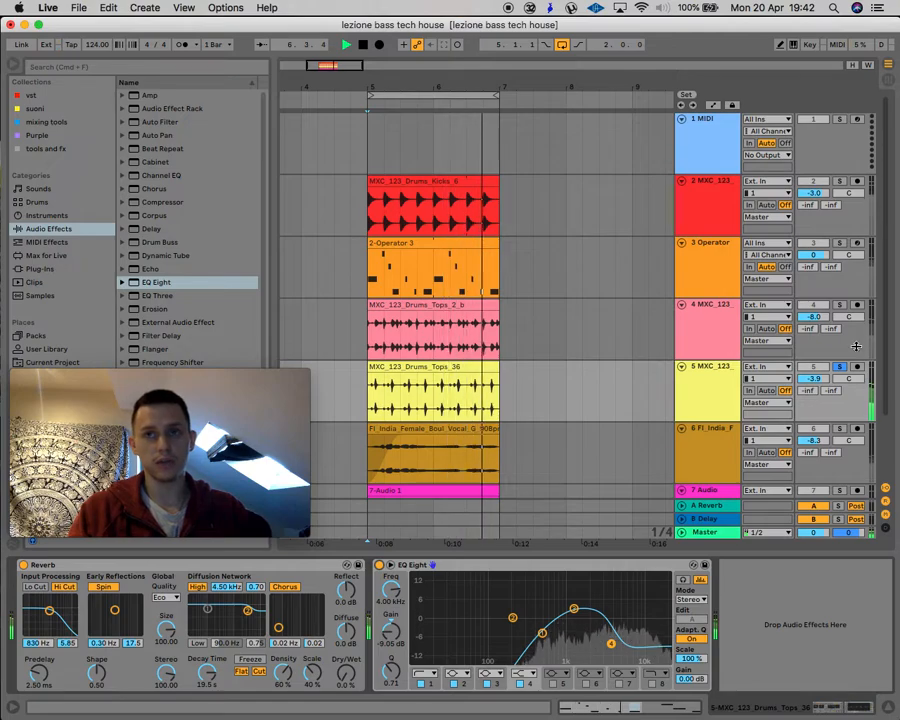
- Add EQ Eight after the Delay on the India female vocal track and audition the full loop
scroll(624, 381, down, 3)
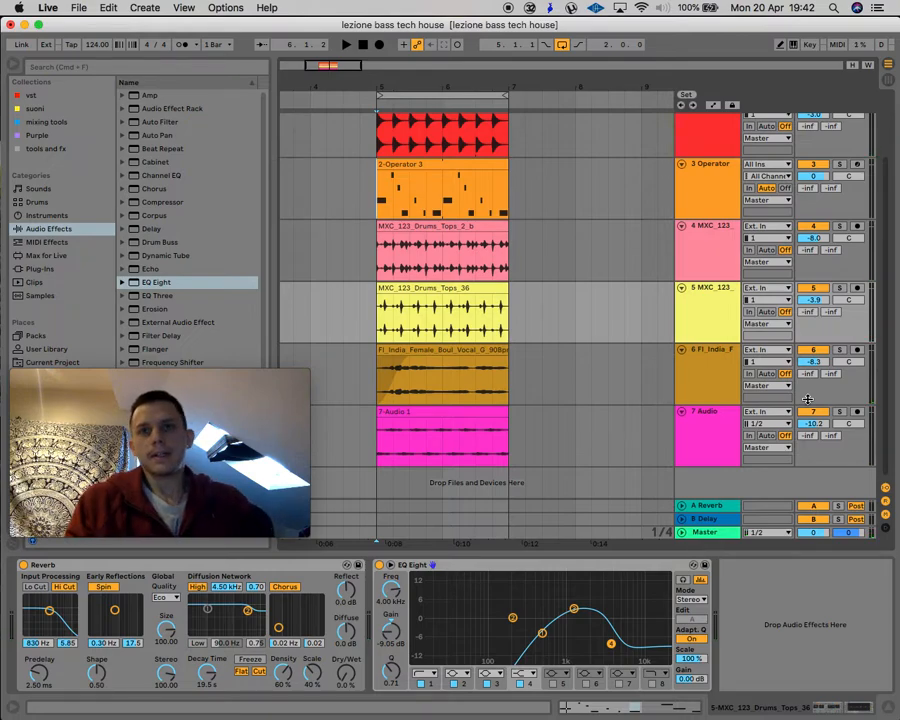
click(714, 355)
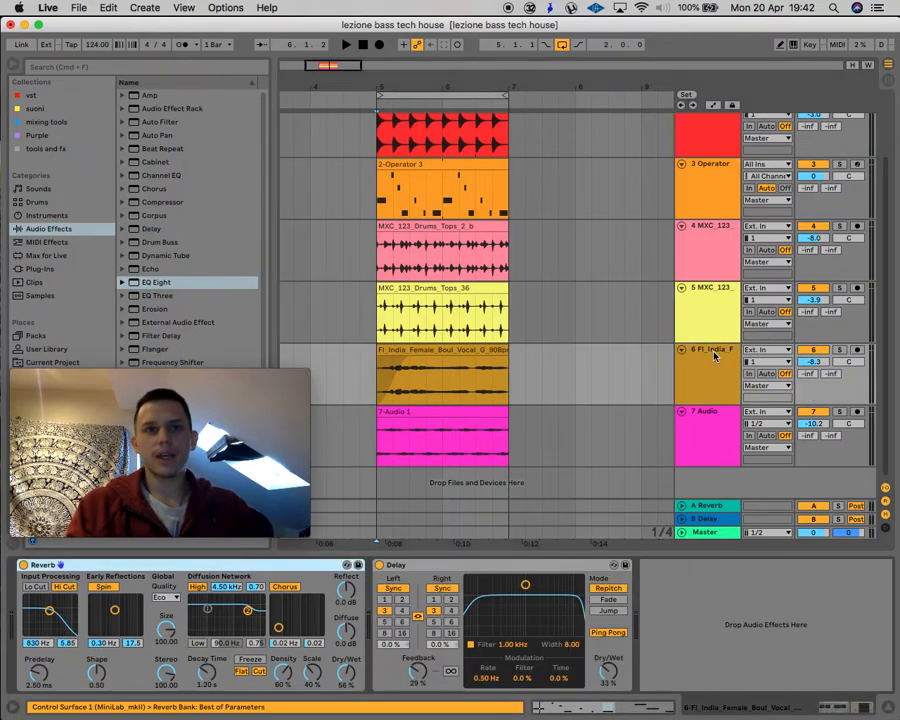
double_click(167, 286)
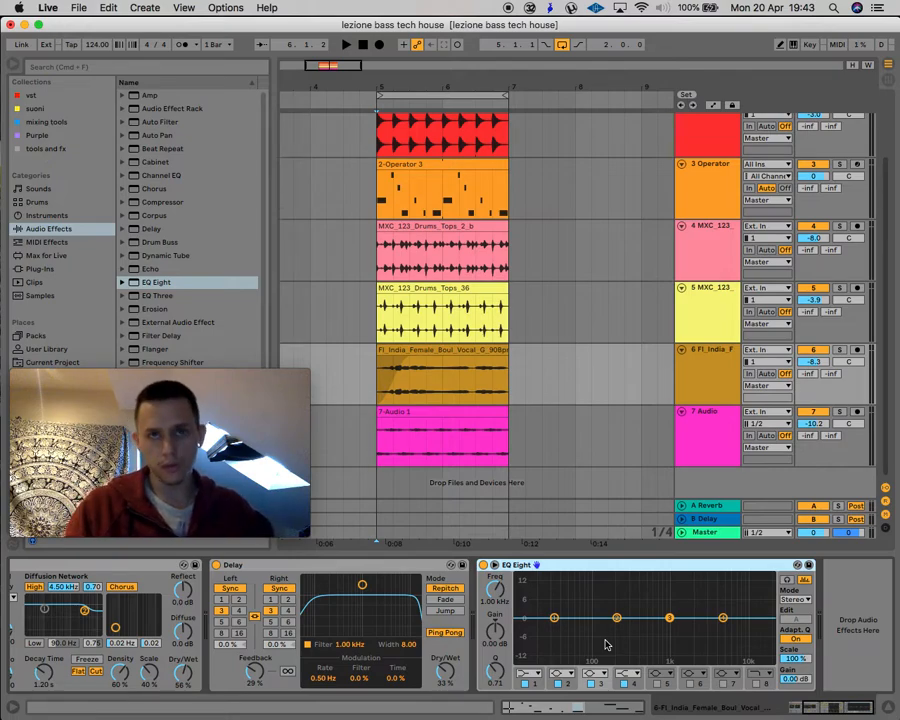
key(space)
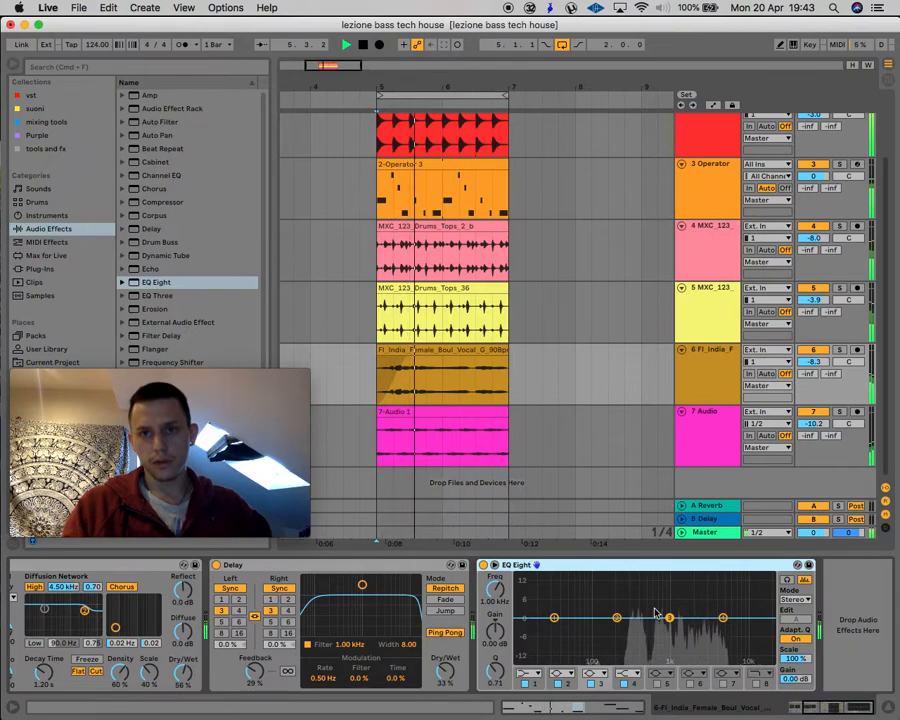
key(space)
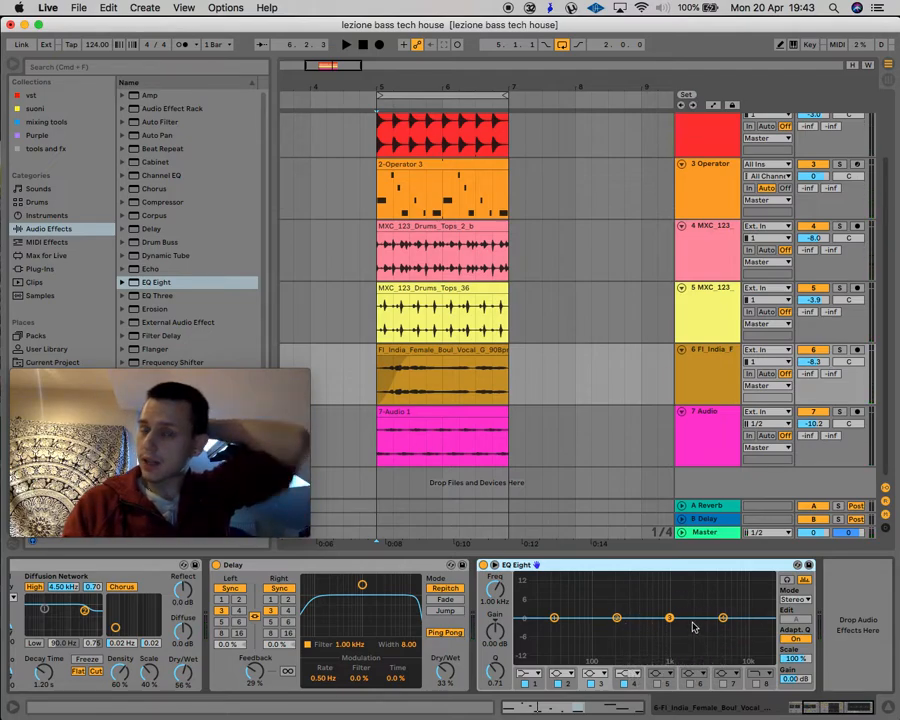
- Change band 1 of the vocal EQ to a low cut and raise it to 359 Hz with Q 0.85 during playback
key(space)
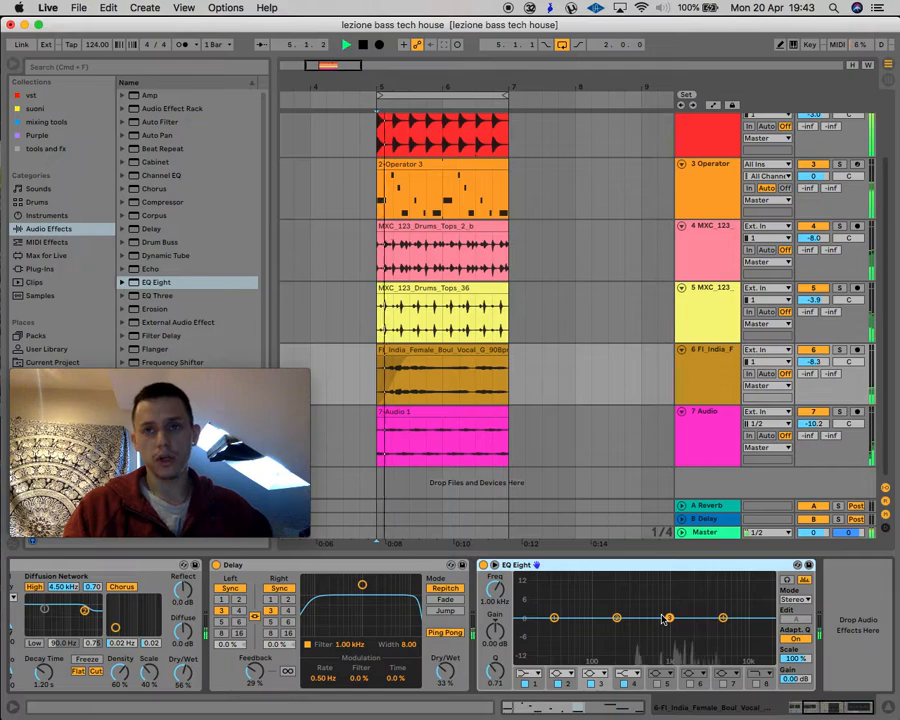
drag(553, 618, 582, 661)
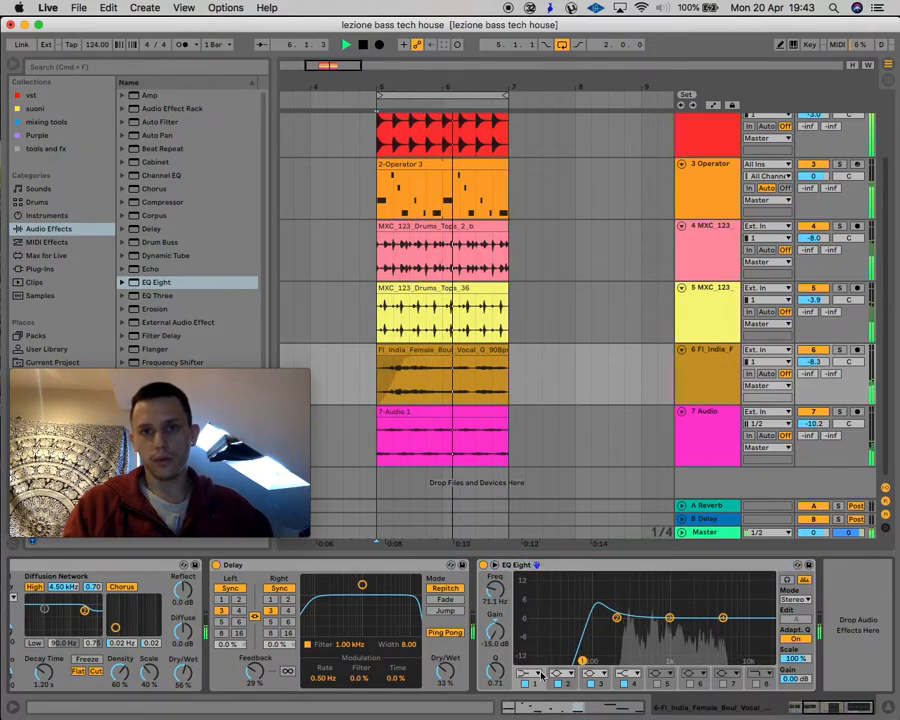
click(534, 676)
click(522, 598)
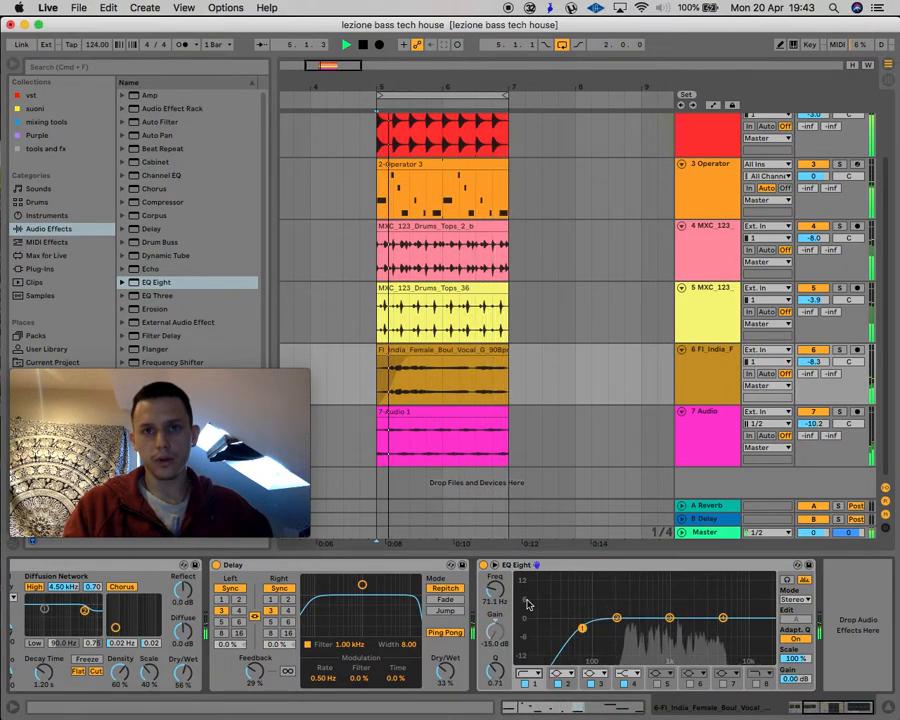
drag(582, 628, 637, 628)
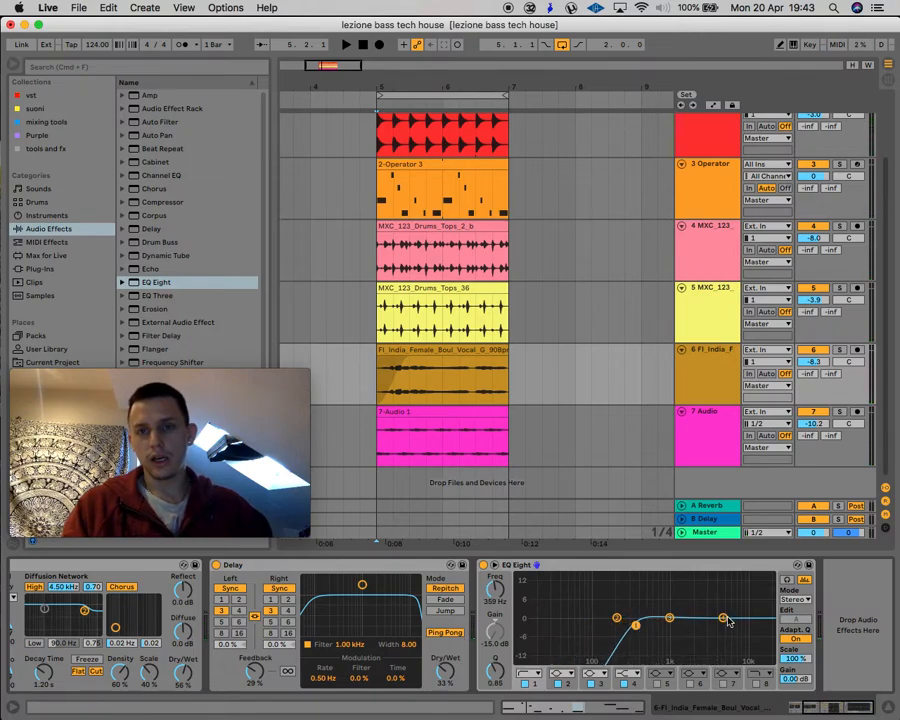
- Change band 4 of the vocal EQ to a high cut and set it to 3.67 kHz with Q 0.89 while auditioning
click(627, 673)
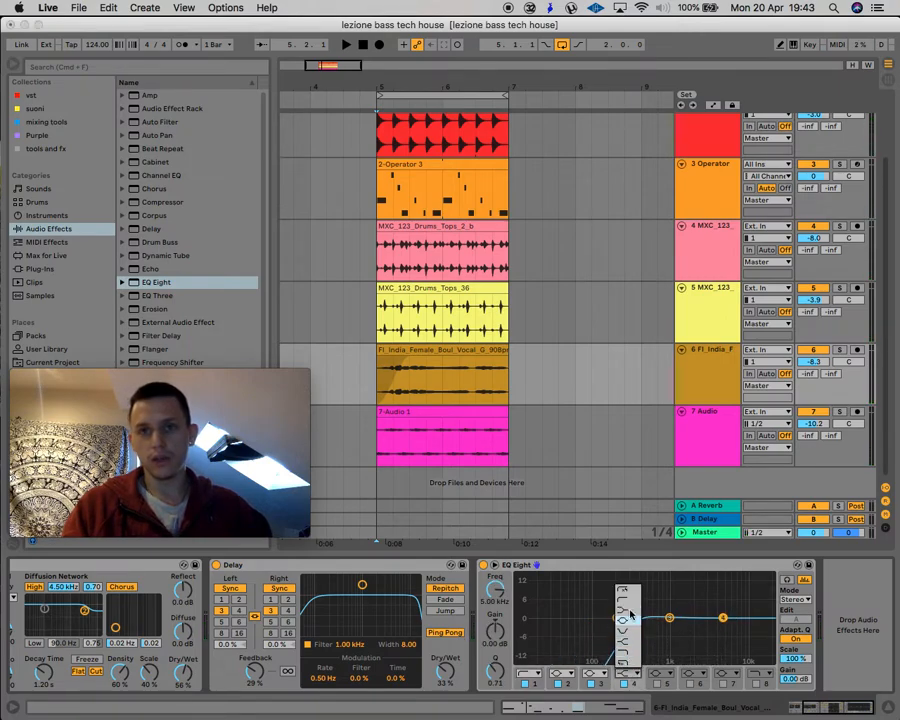
click(632, 657)
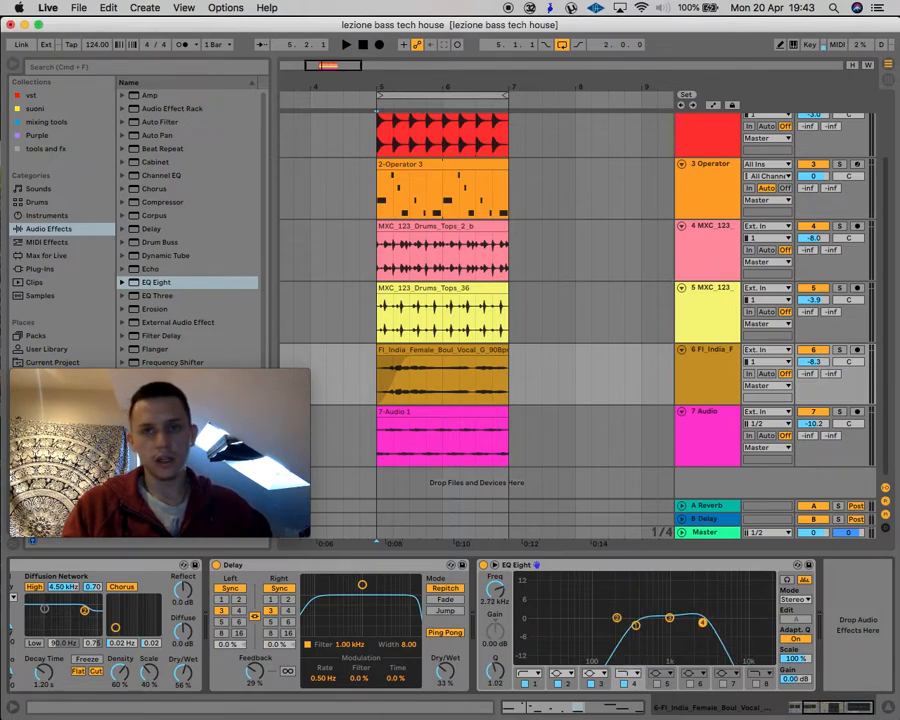
drag(724, 630, 701, 630)
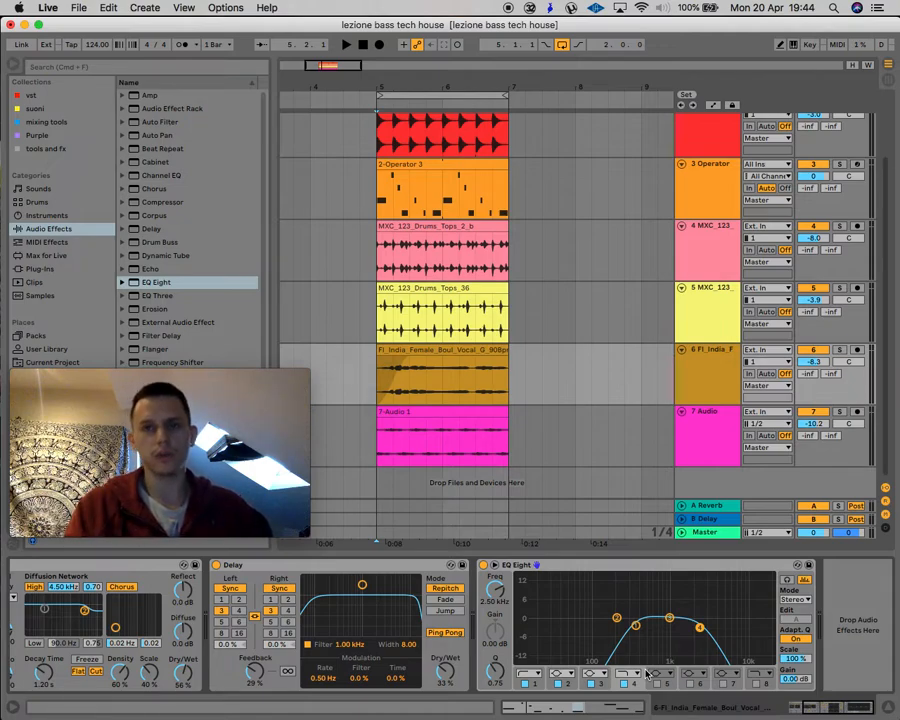
key(space)
drag(701, 629, 713, 628)
key(space)
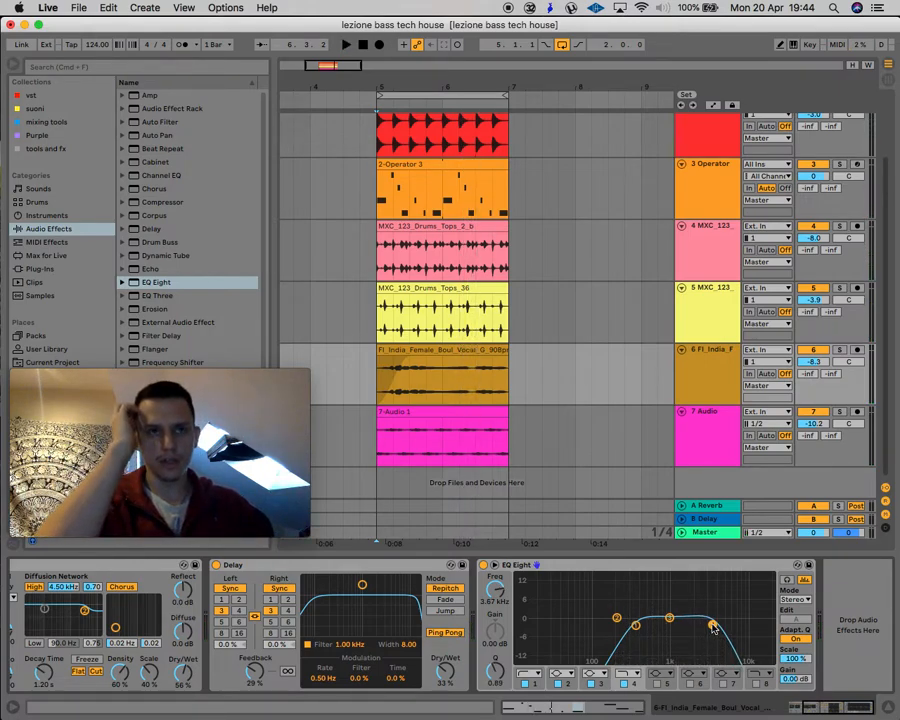
- Add Auto Filter after EQ Eight on the kick track, switch it to high-pass and lower its frequency to 26.0 Hz
scroll(477, 389, up, 3)
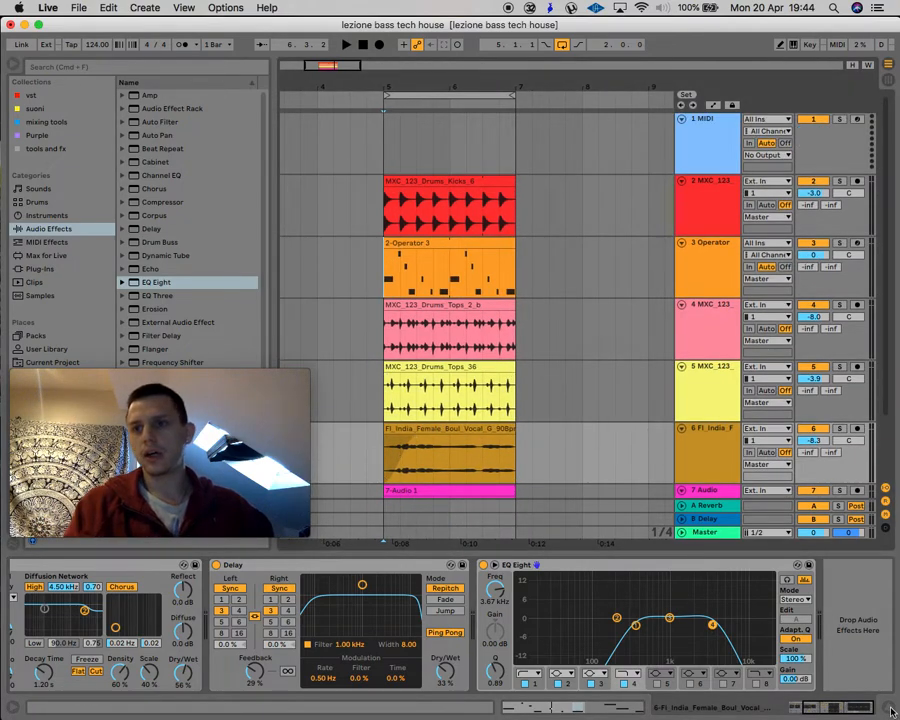
click(893, 711)
double_click(711, 185)
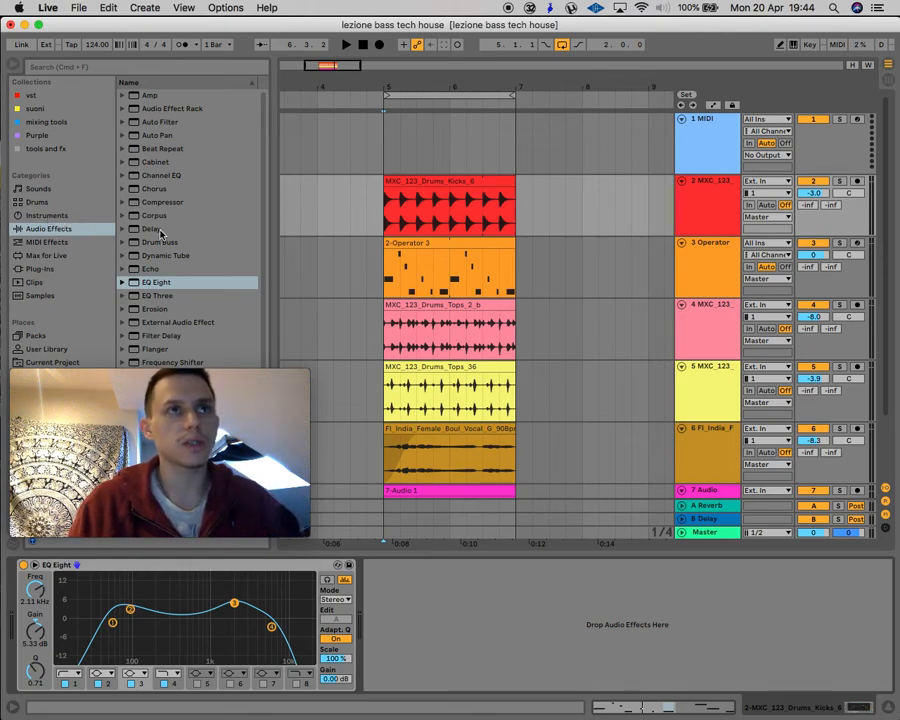
double_click(160, 123)
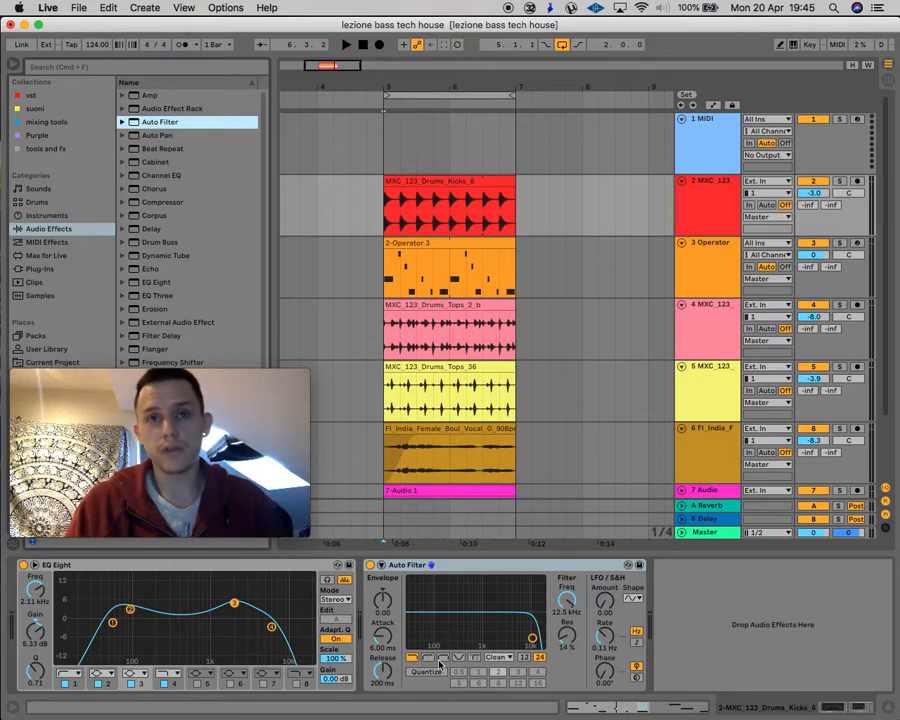
click(428, 658)
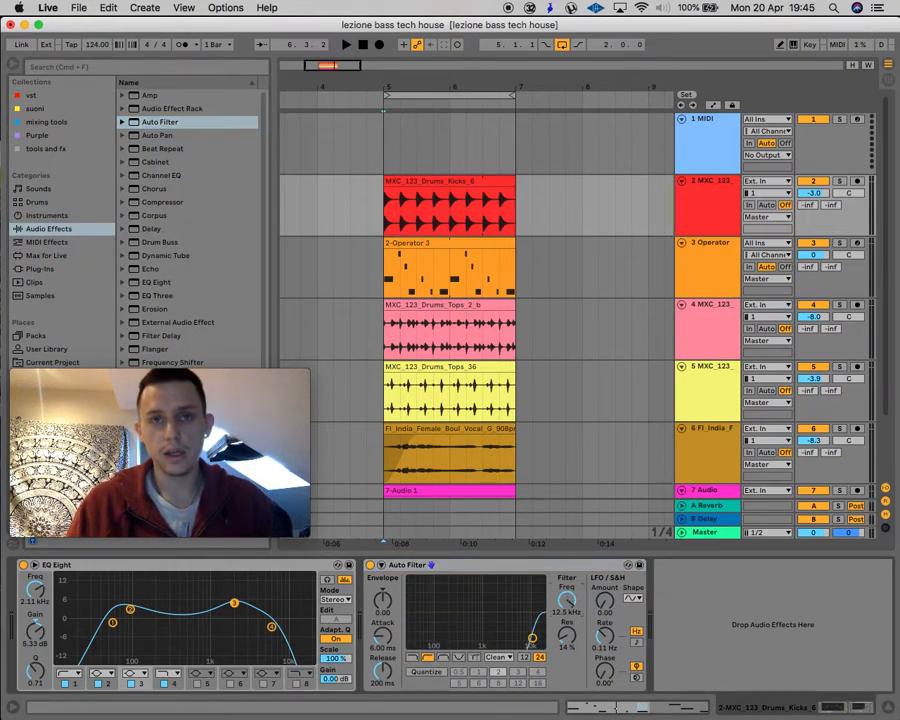
drag(569, 598, 569, 660)
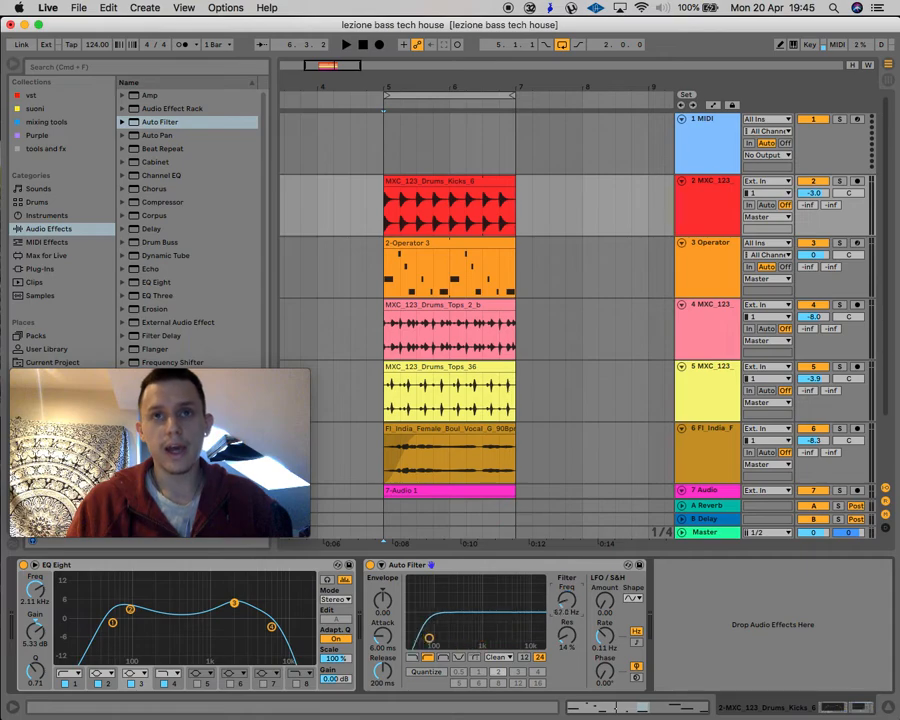
- Show the automation lanes, sweep the kick's high-pass filter up to 403 Hz during playback, and bypass the Auto Filter
click(713, 106)
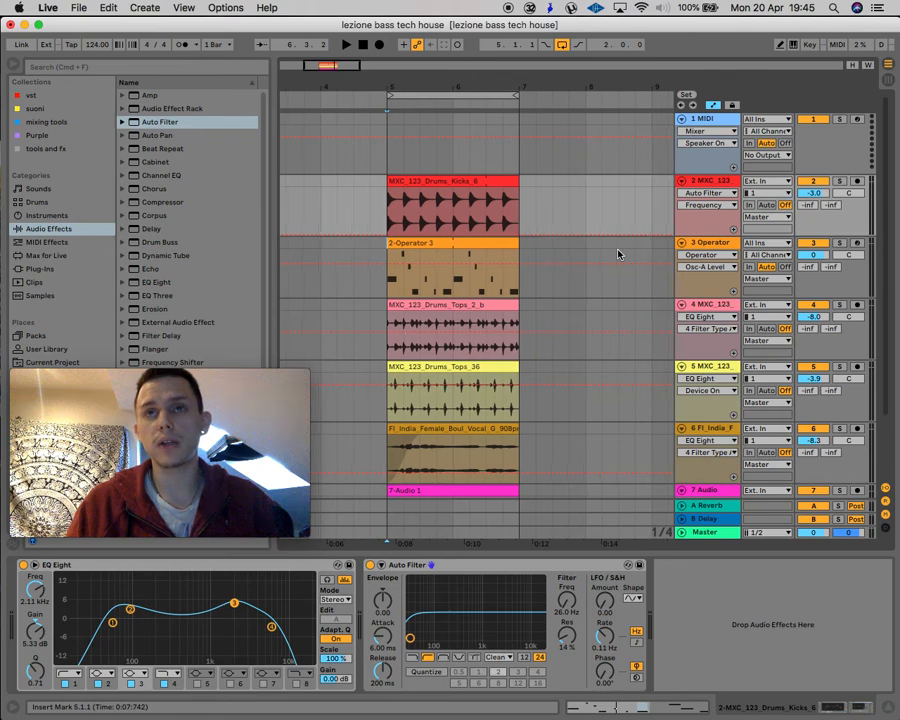
mouse_move(566, 600)
mouse_down()
mouse_move(566, 545)
mouse_move(566, 603)
mouse_up()
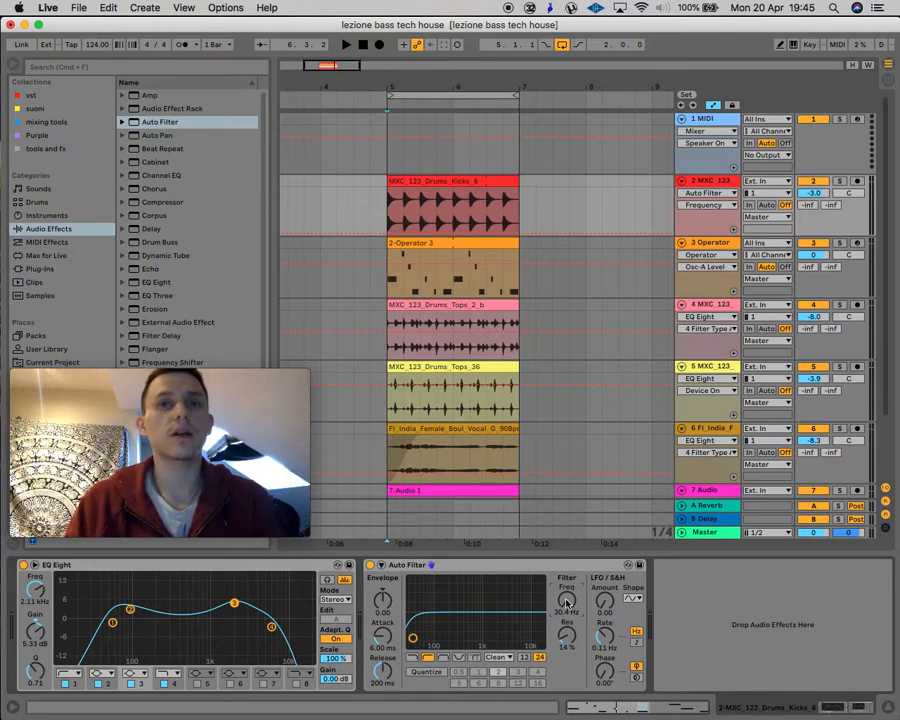
key(space)
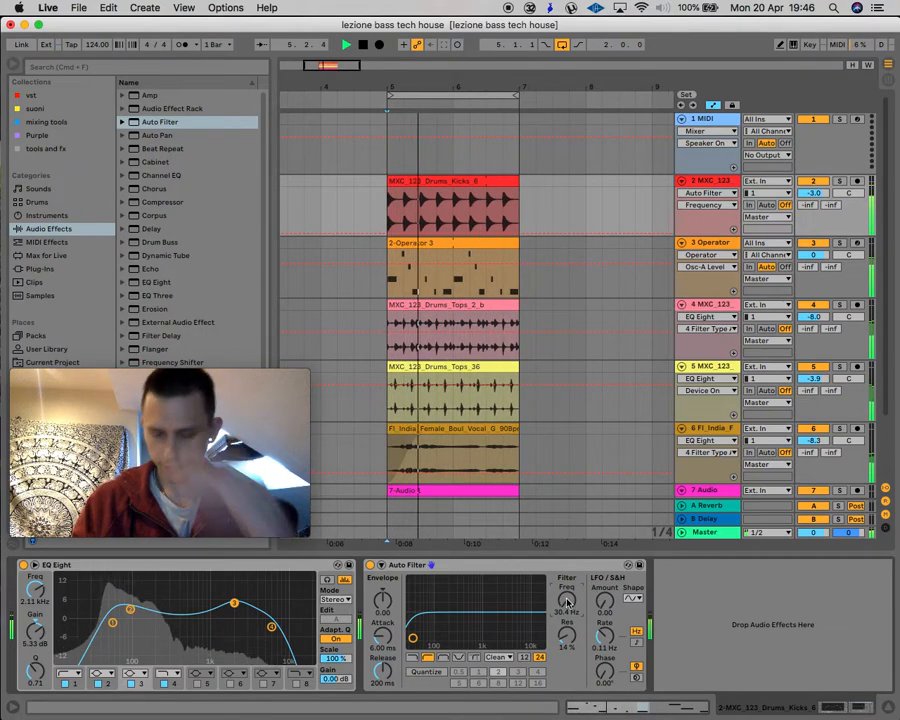
drag(567, 600, 567, 550)
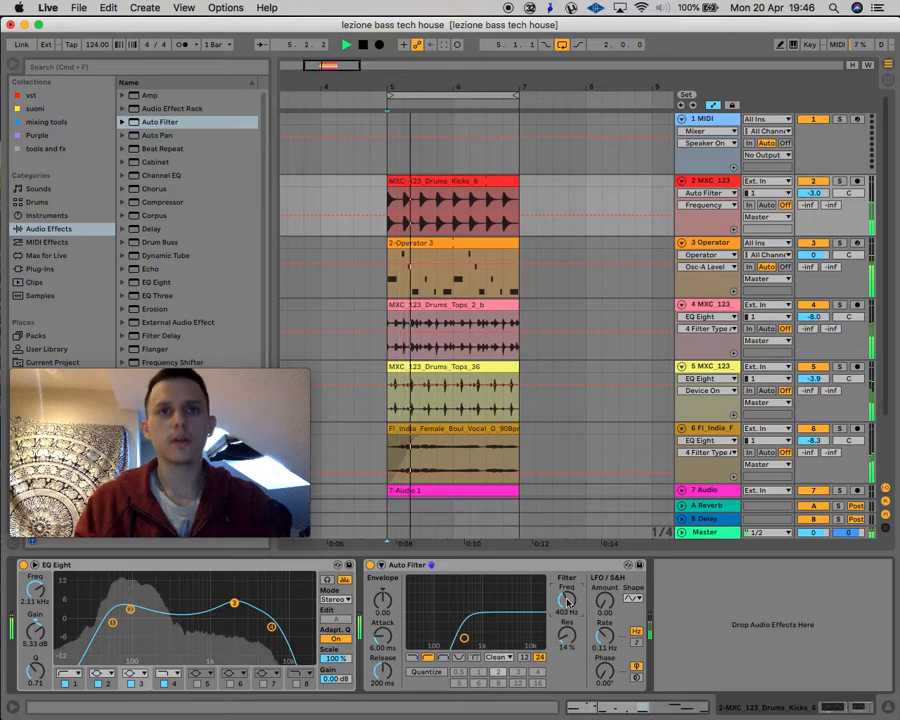
click(371, 565)
key(space)
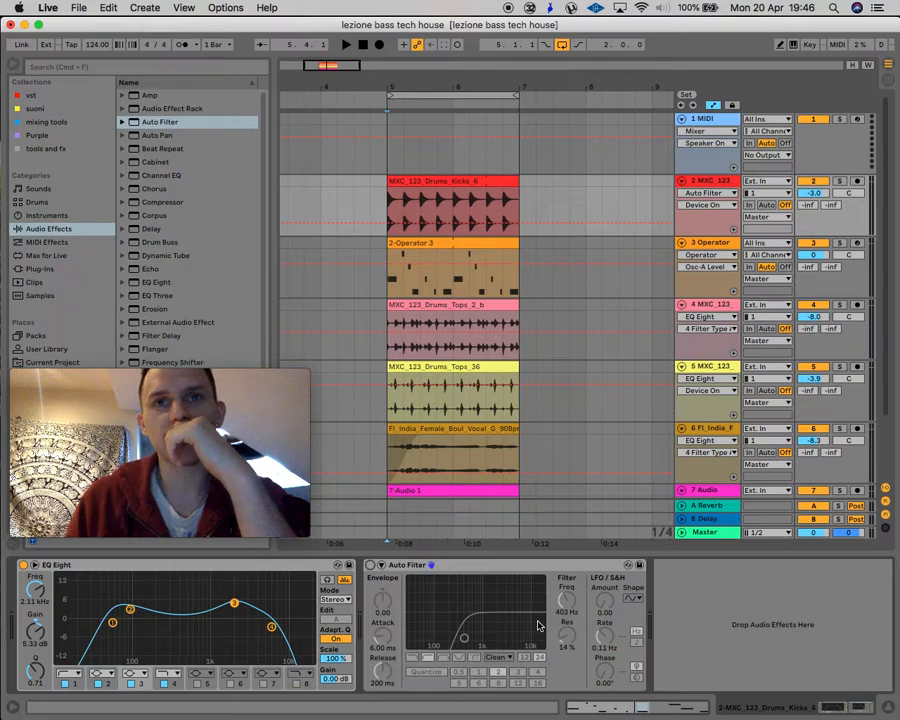
- Re-enable the kick's Auto Filter, switch it to low-pass and set its frequency to 3.32 kHz
click(371, 565)
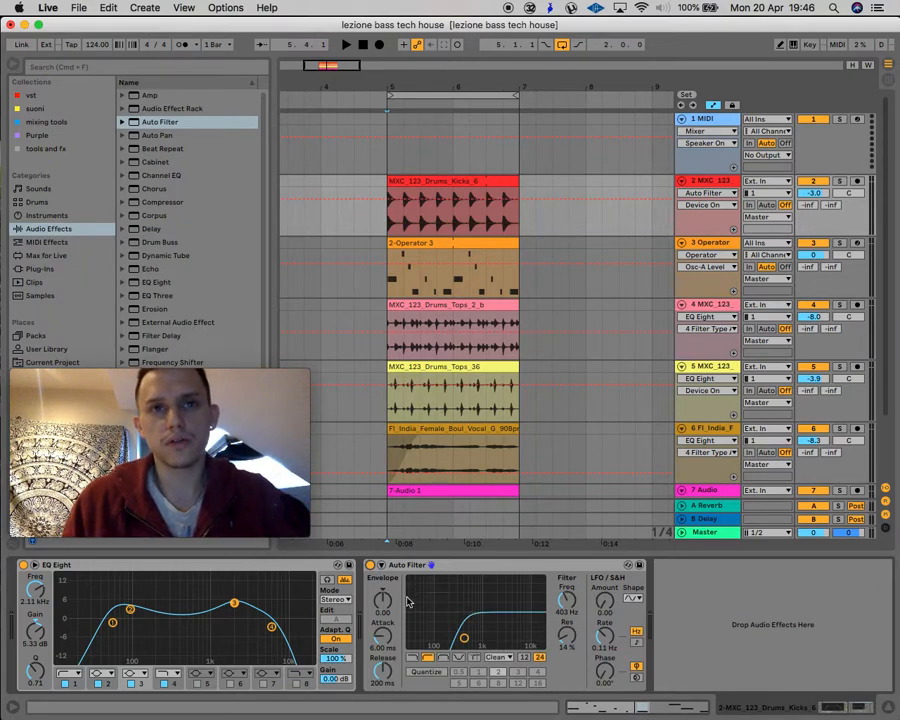
drag(567, 603, 565, 604)
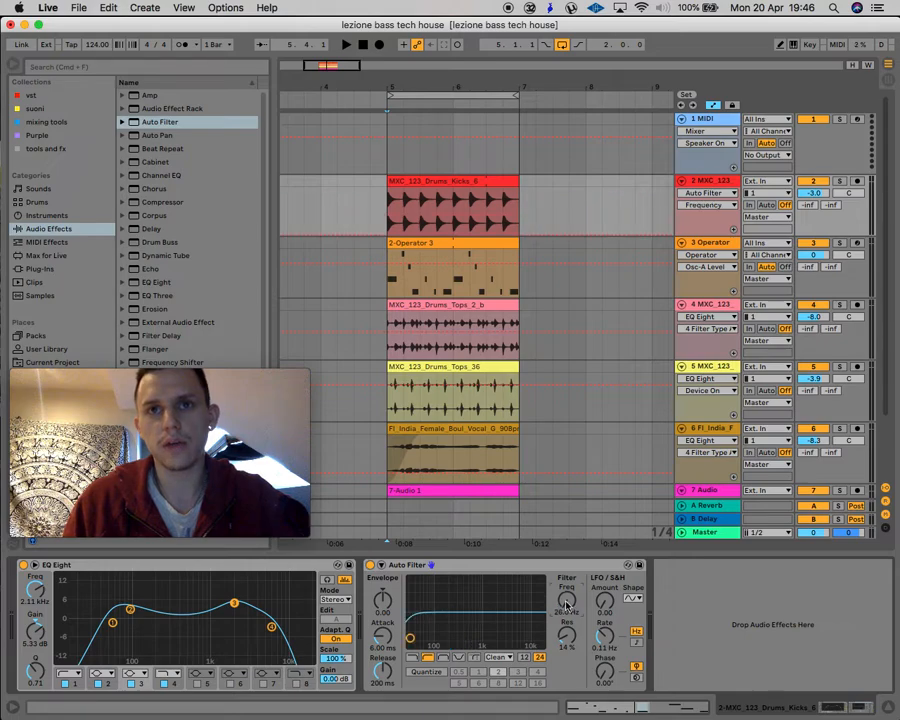
click(412, 658)
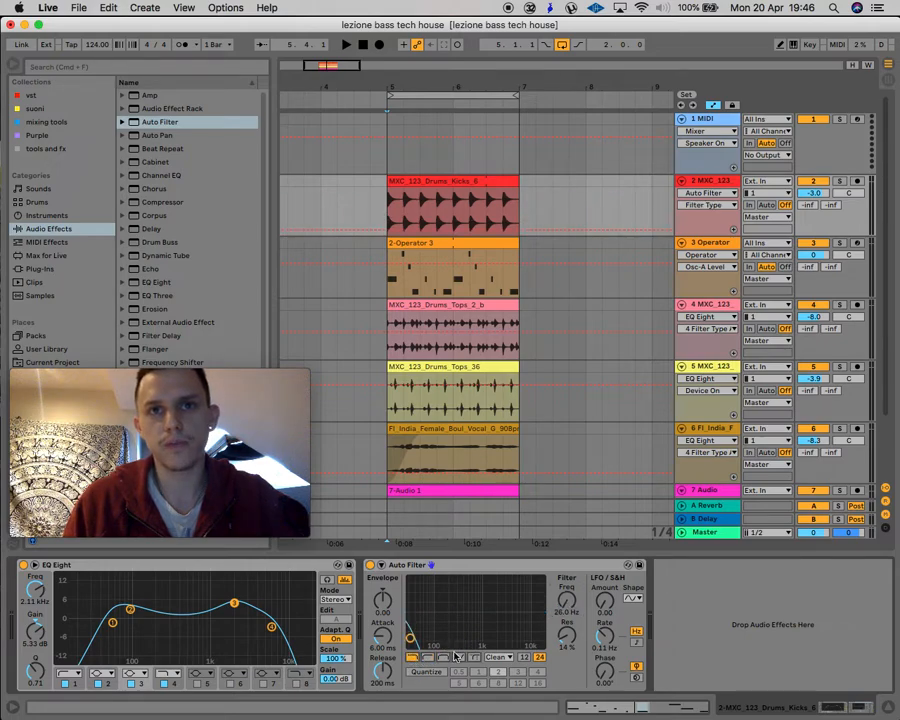
drag(572, 606, 506, 637)
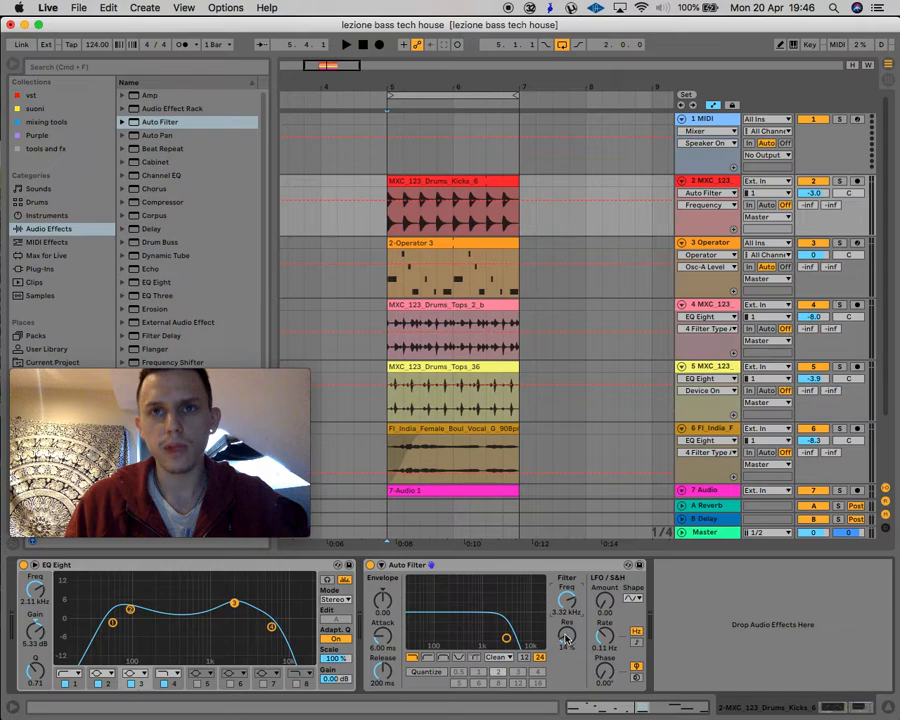
- Lower the kick Auto Filter's low-pass resonance to 9.0%, then reshape the curve to a frequency of 2.12 kHz
drag(567, 637, 567, 650)
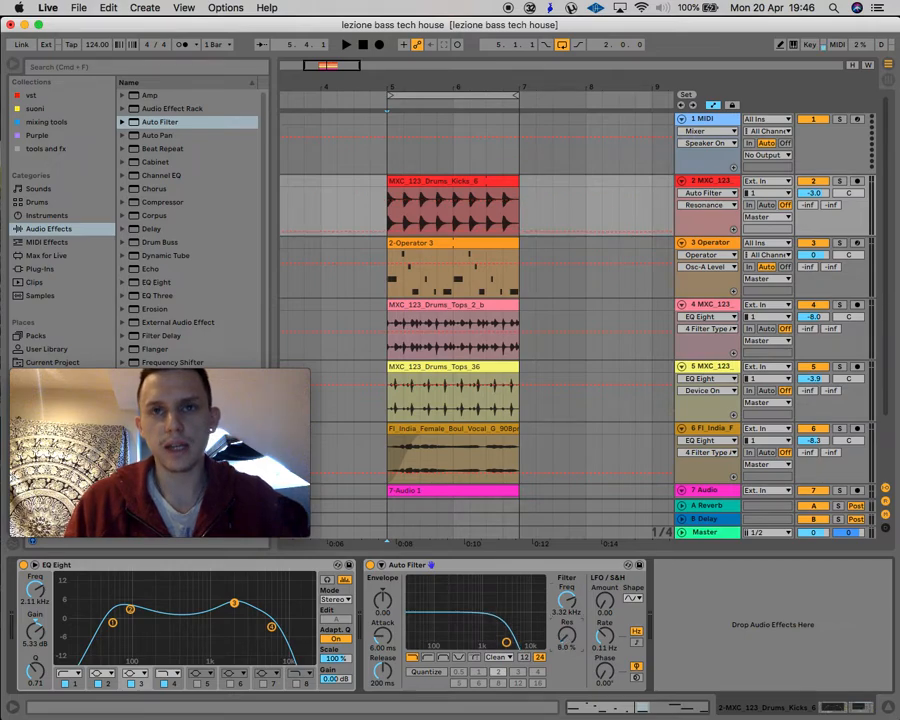
drag(567, 637, 567, 635)
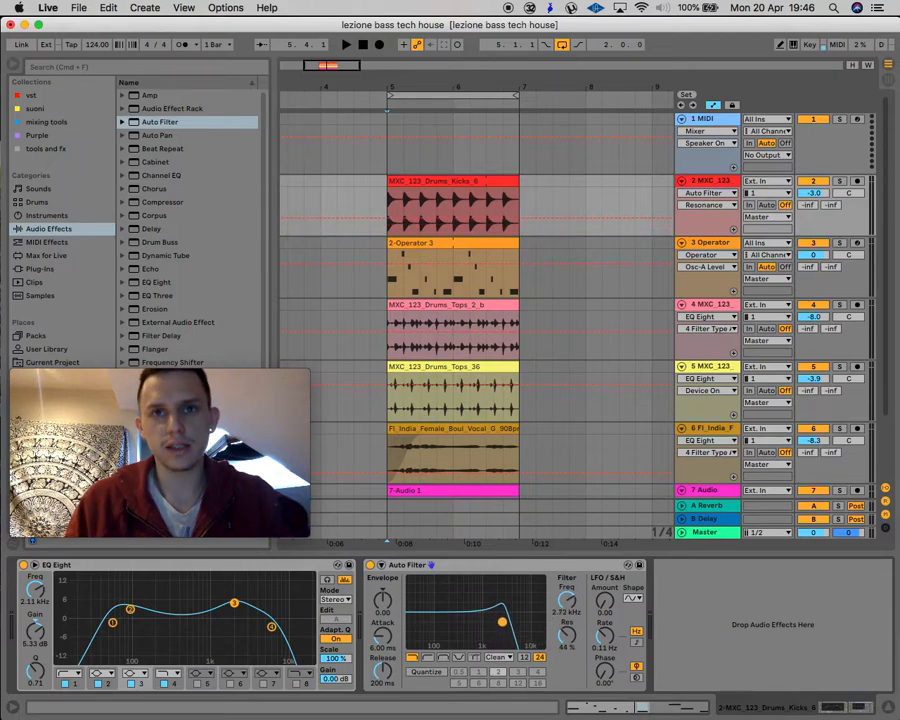
drag(506, 643, 497, 632)
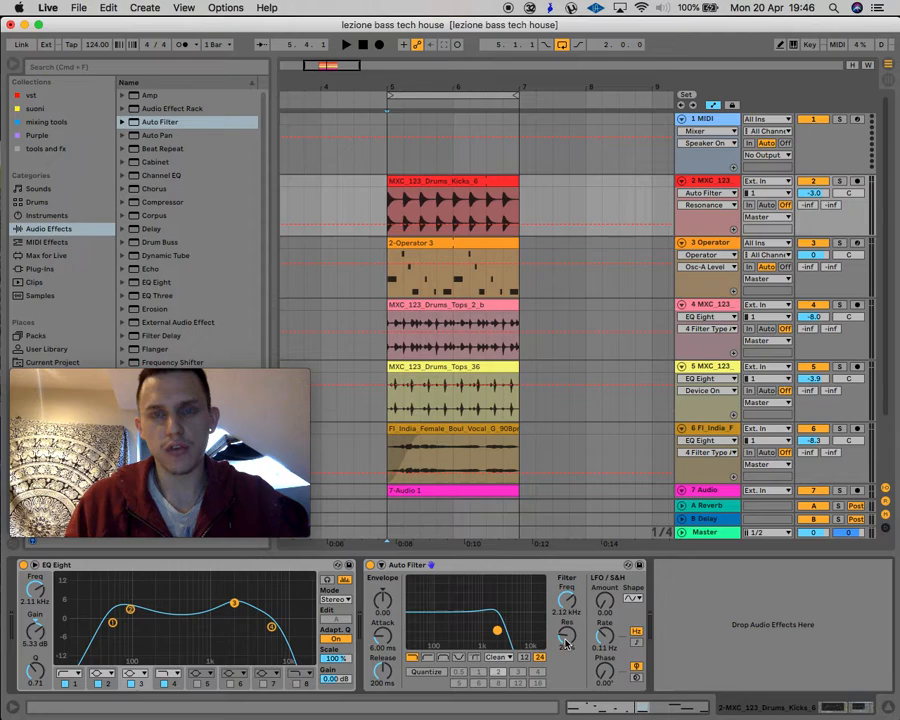
- Demonstrate the low-pass resonance by raising it to 107% with the frequency at 2.98 kHz, then reduce it to 5.0%
drag(567, 635, 567, 563)
mouse_move(566, 608)
mouse_down()
mouse_move(566, 640)
mouse_move(566, 600)
mouse_up()
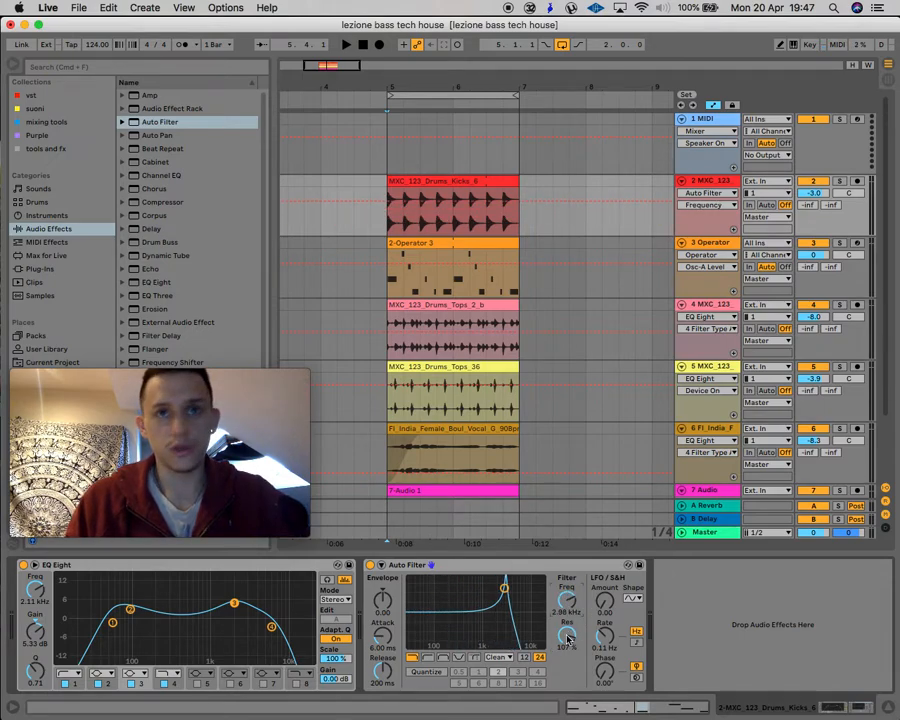
drag(567, 637, 567, 716)
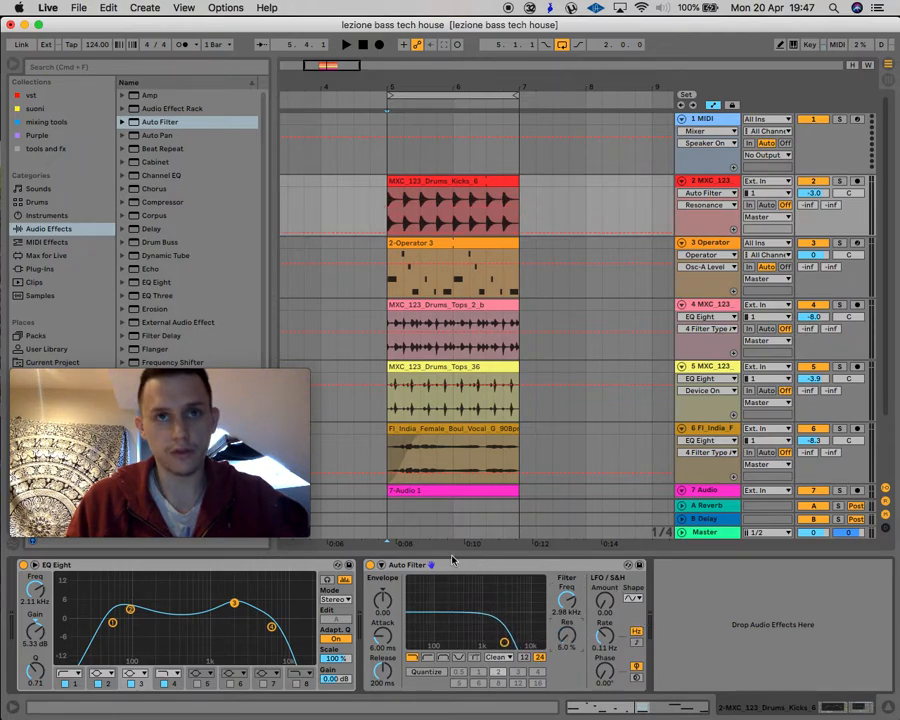
- Switch the kick's Auto Filter to high-pass with its frequency at 26.0 Hz and resonance at 62%
mouse_move(567, 637)
mouse_down()
mouse_move(567, 602)
mouse_move(569, 660)
mouse_up()
click(430, 658)
click(569, 597)
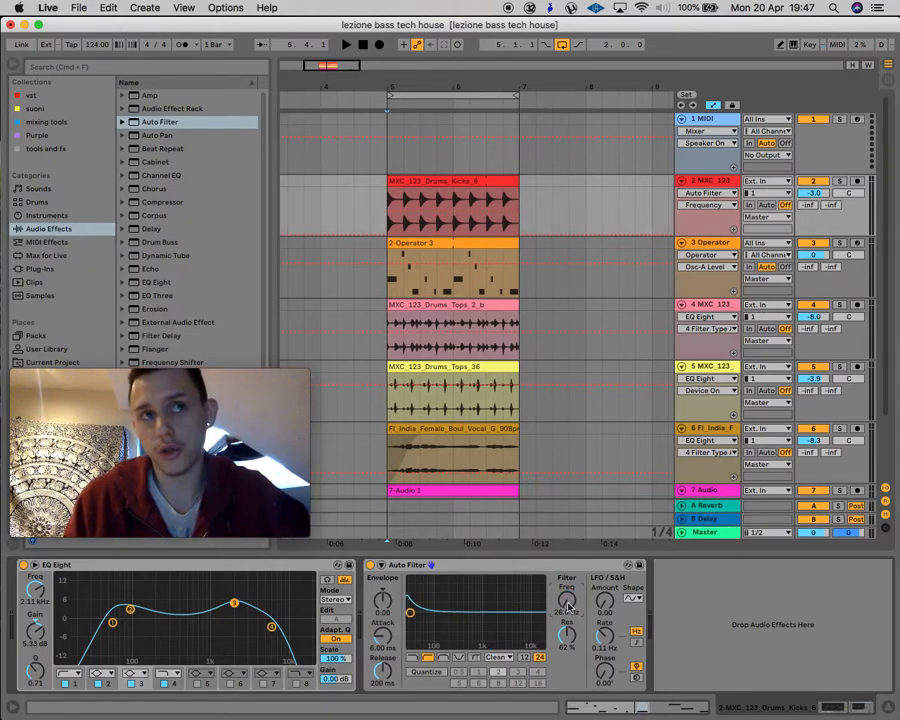
- Play the loop and sweep the kick's high-pass frequency up to 719 Hz, varying the resonance up to 74%
key(space)
drag(568, 604, 568, 590)
drag(567, 634, 567, 645)
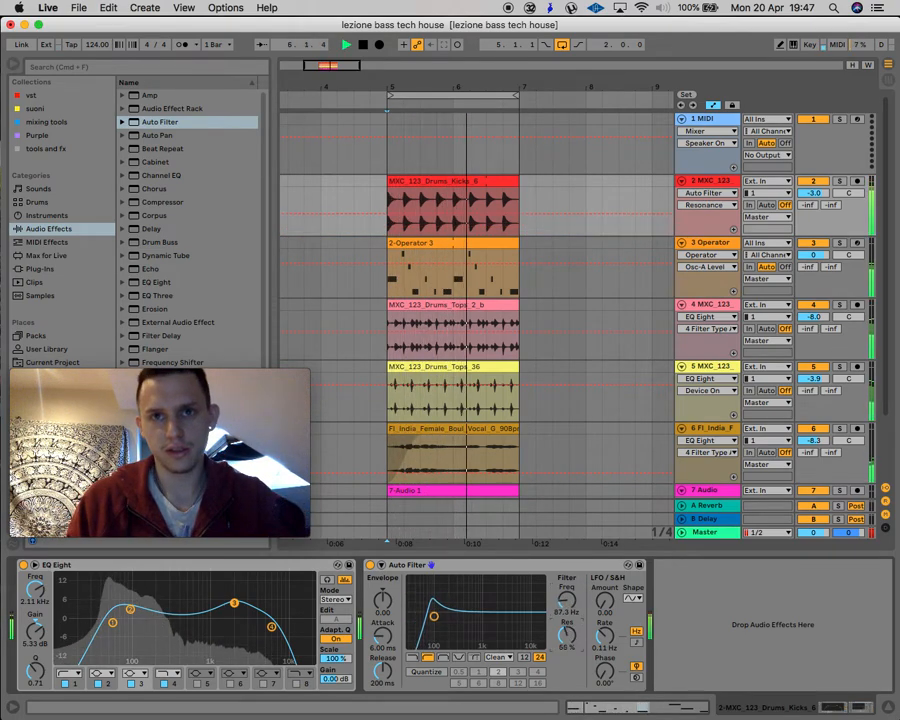
drag(567, 600, 567, 579)
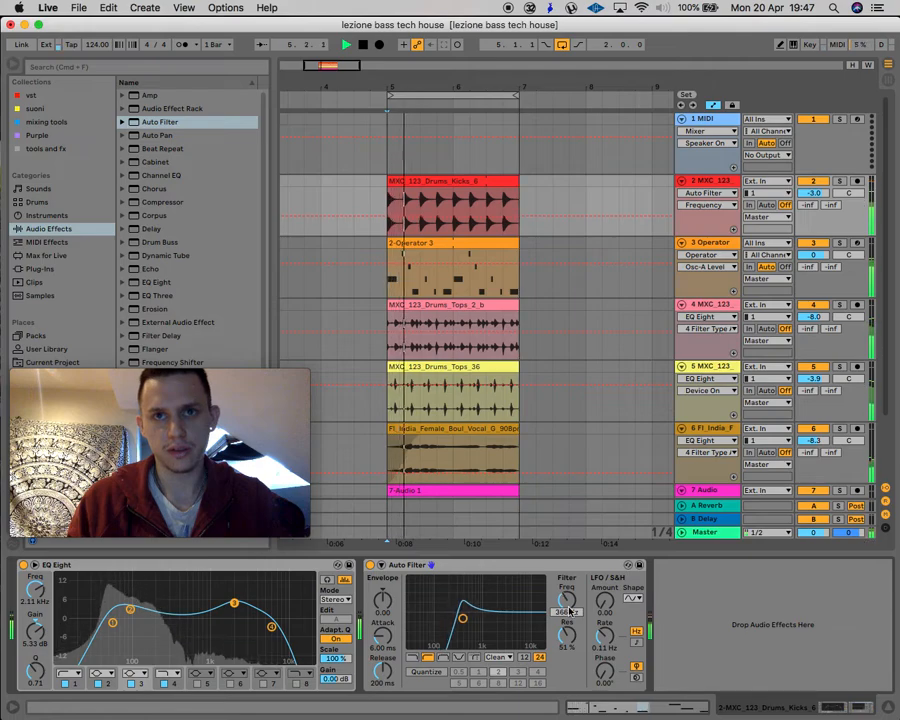
mouse_move(567, 635)
mouse_down()
mouse_move(567, 583)
mouse_move(567, 634)
mouse_move(566, 591)
mouse_move(567, 613)
mouse_up()
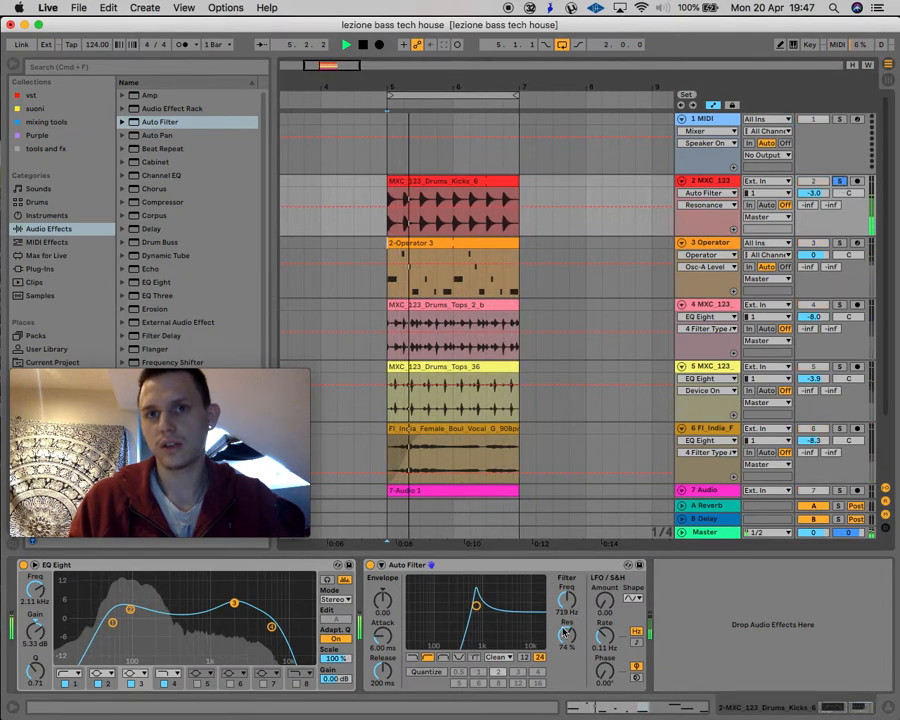
- Solo the kick, audition the high-pass at 88% resonance, stop playback, and leave the filter at 225 Hz with 56% resonance
click(840, 181)
mouse_move(567, 635)
mouse_down()
mouse_move(567, 652)
mouse_move(567, 572)
mouse_move(567, 623)
mouse_up()
key(space)
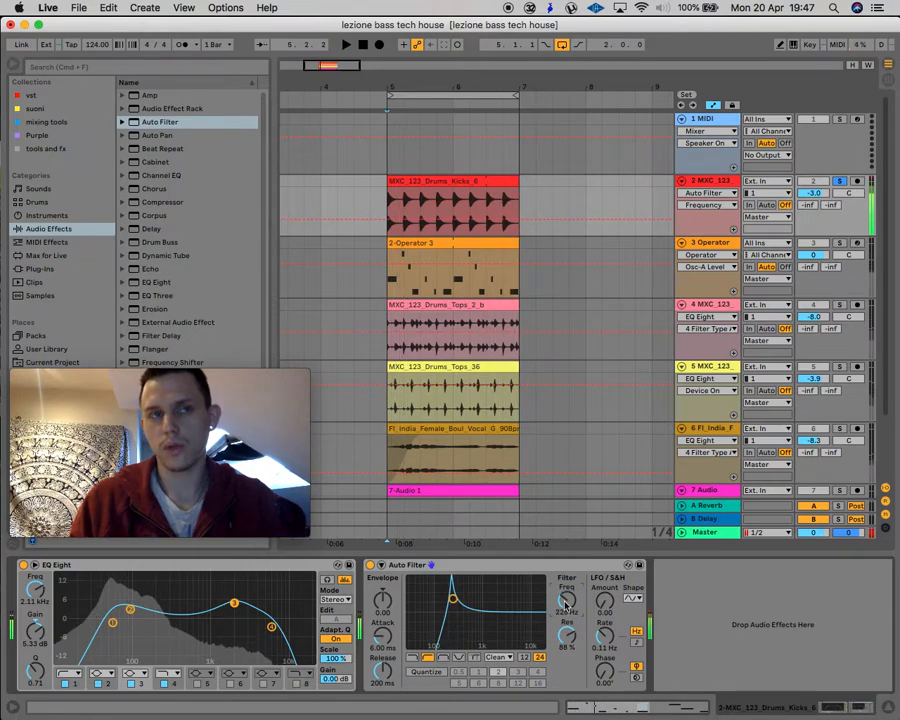
click(567, 636)
drag(567, 636, 567, 658)
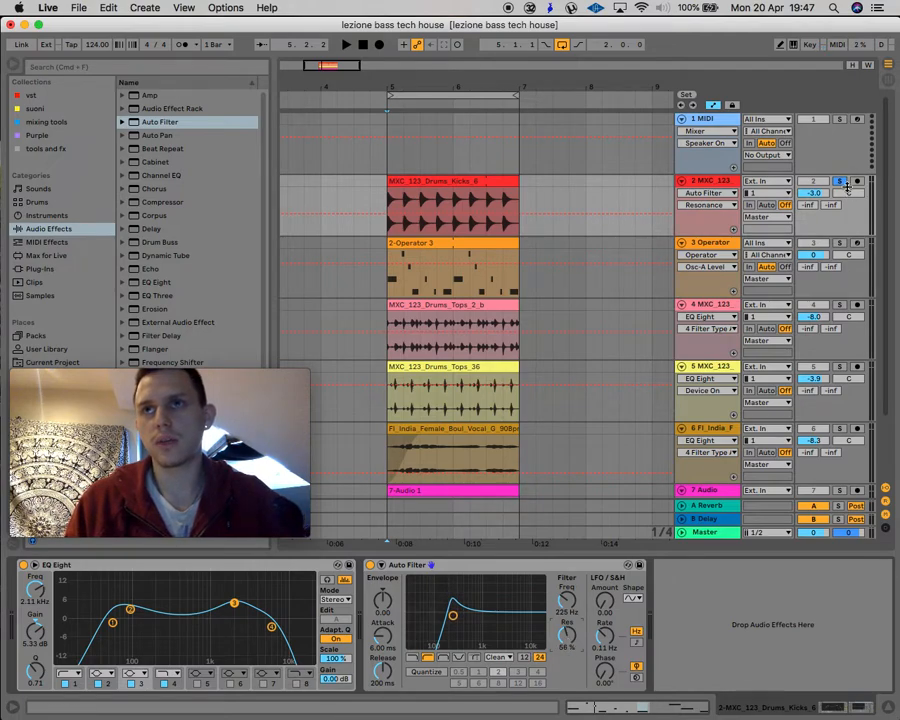
- Play the full mix with the kick unsoloed, bypass the kick's Auto Filter to compare, and stop playback
key(space)
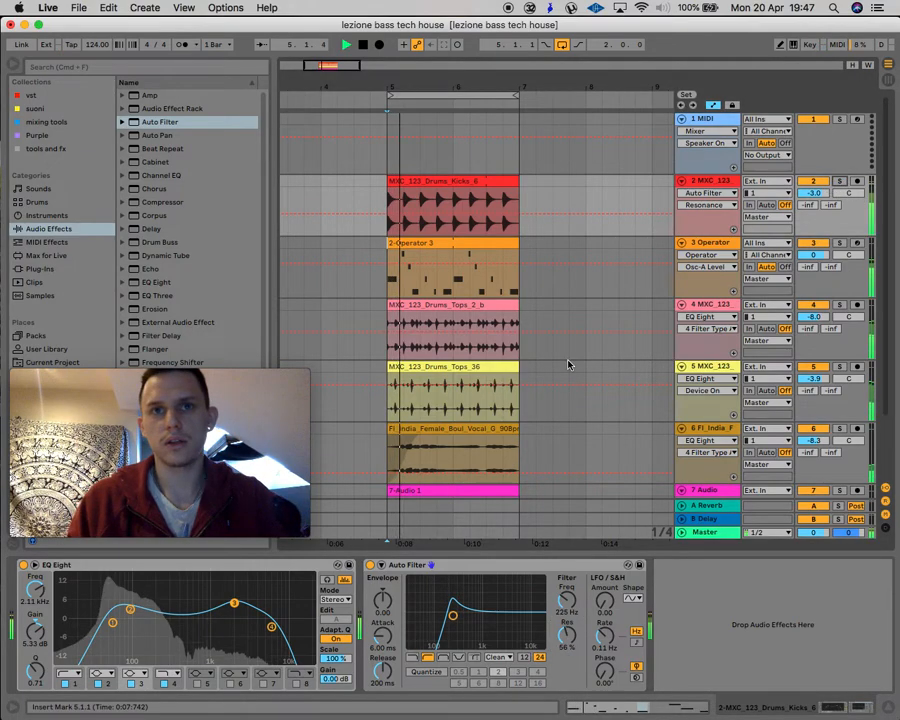
click(370, 566)
key(space)
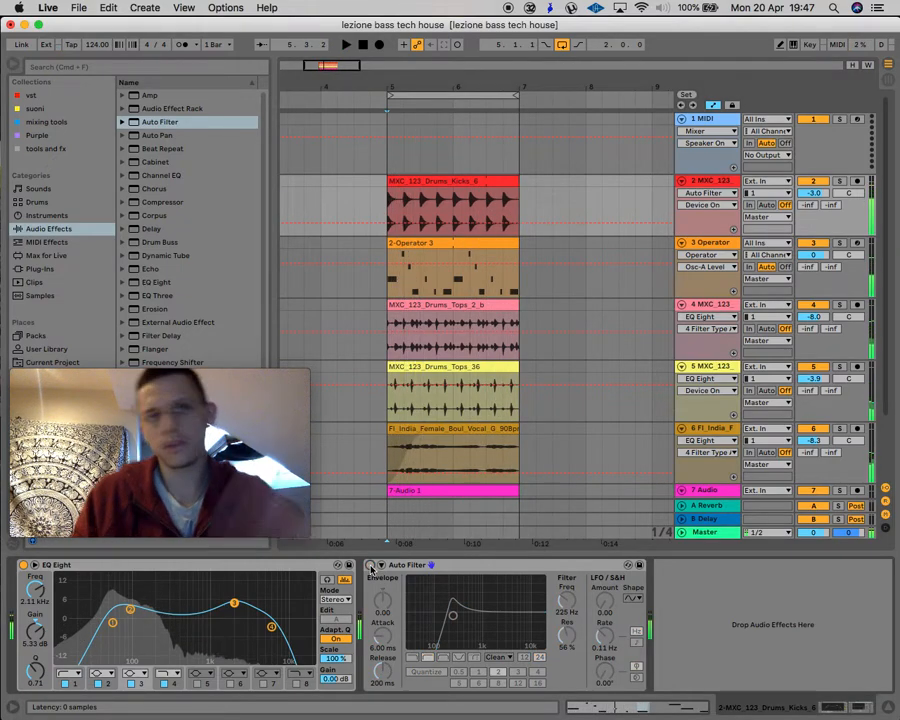